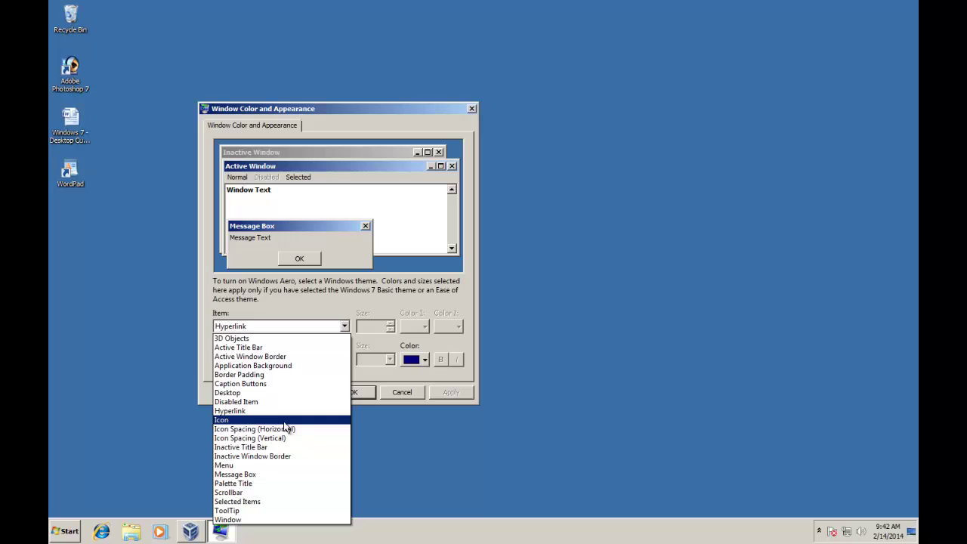
# Select Icon in the Item list to check its size 32 and Tahoma 8-point font
pyautogui.click(284, 422)
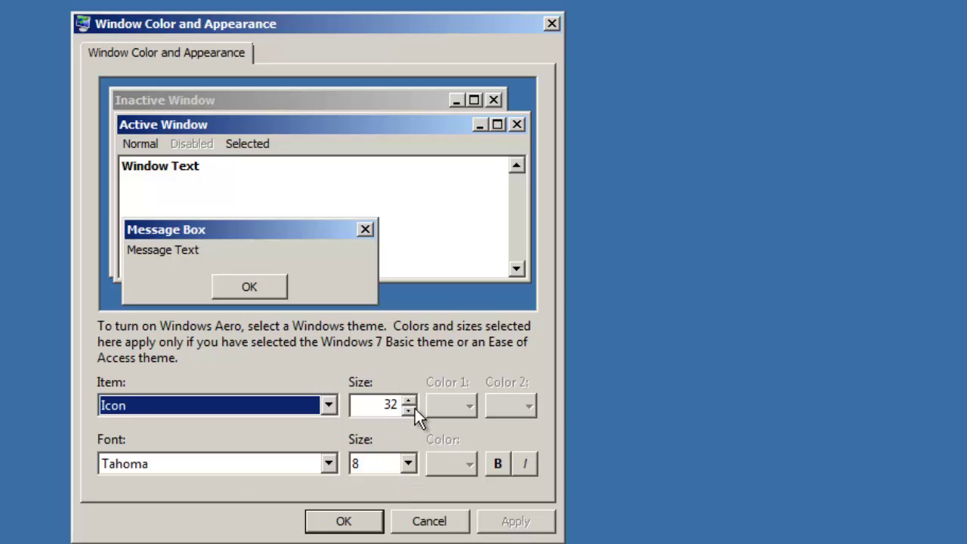
# Close the Windows 7 dialog and open Advanced Appearance in the XP virtual machine's Display Properties
pyautogui.click(360, 521)
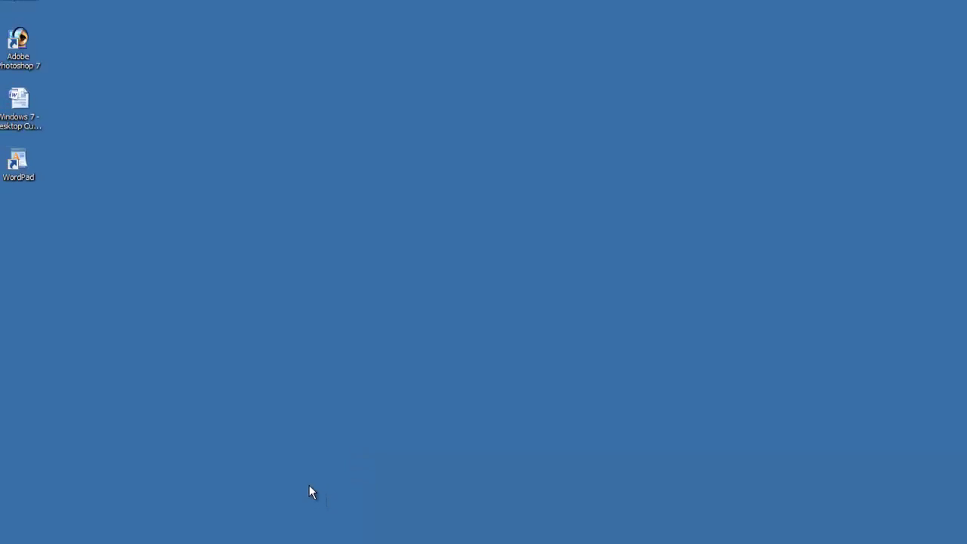
pyautogui.click(195, 532)
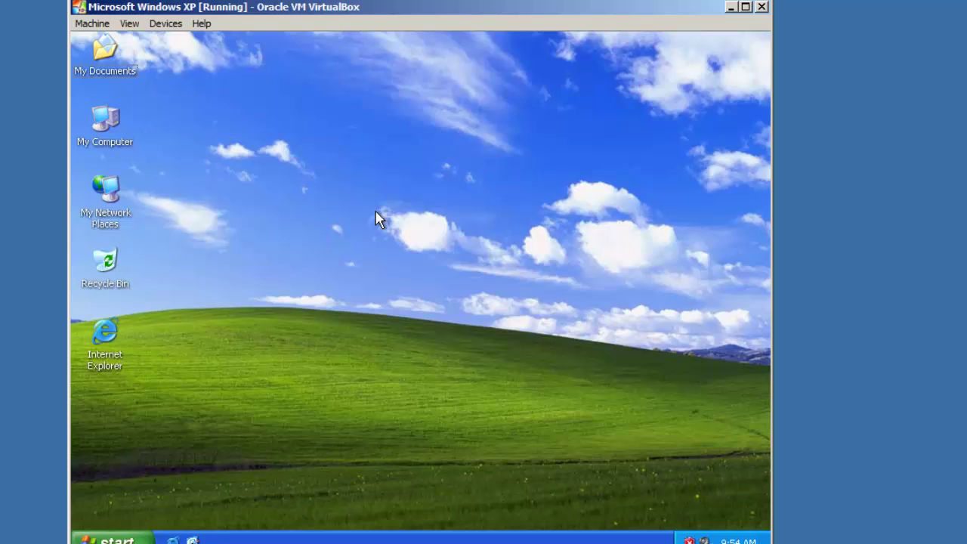
pyautogui.rightClick(378, 217)
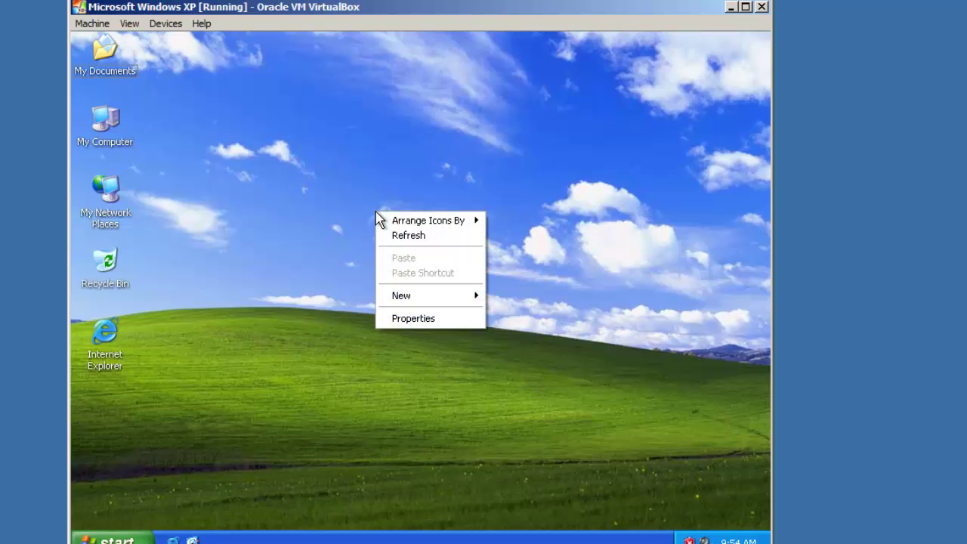
pyautogui.click(403, 321)
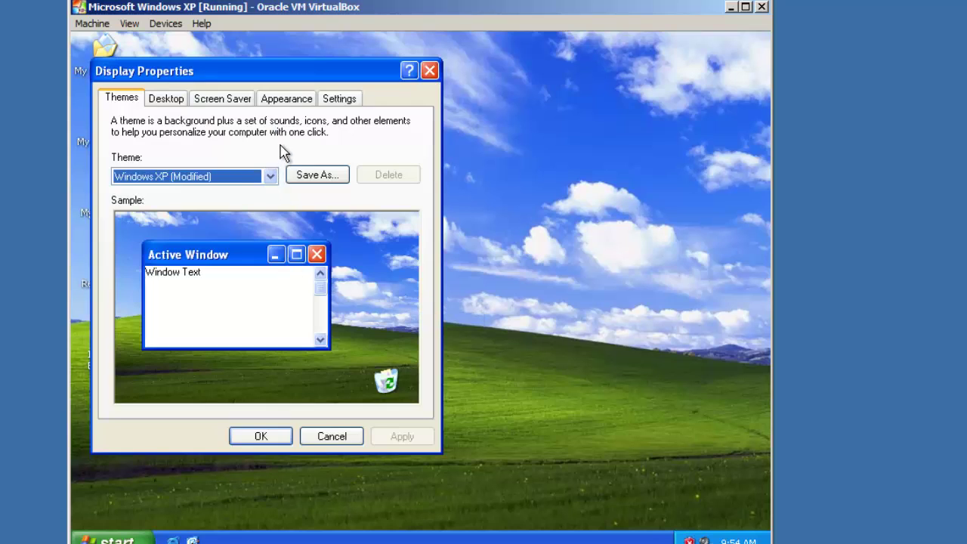
pyautogui.click(287, 99)
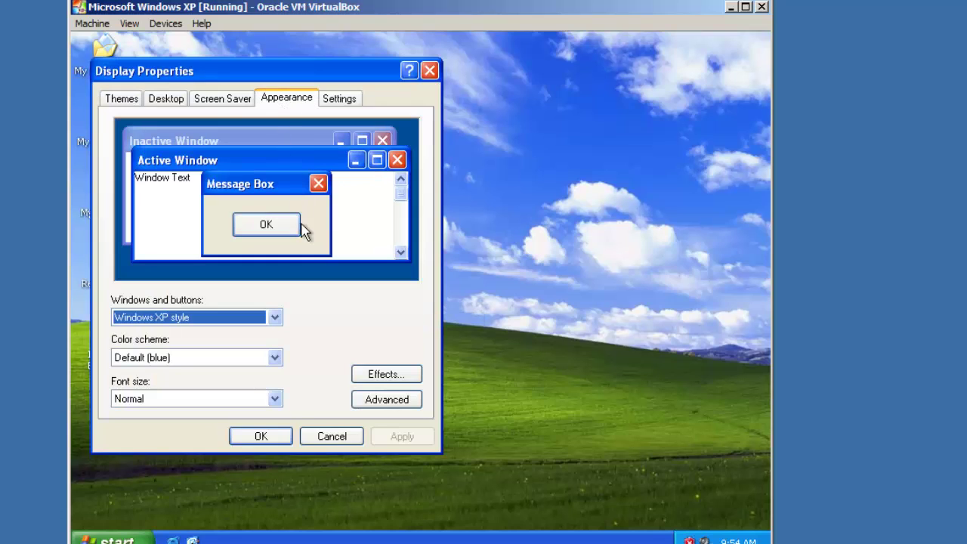
pyautogui.click(388, 401)
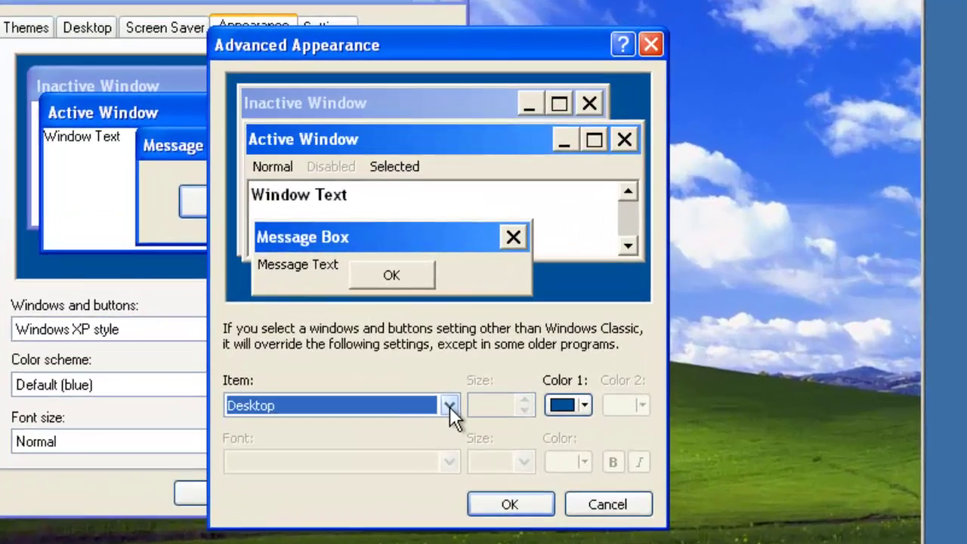
# Set the XP Icon size to 50, confirm both dialogs, and minimize VirtualBox
pyautogui.click(429, 372)
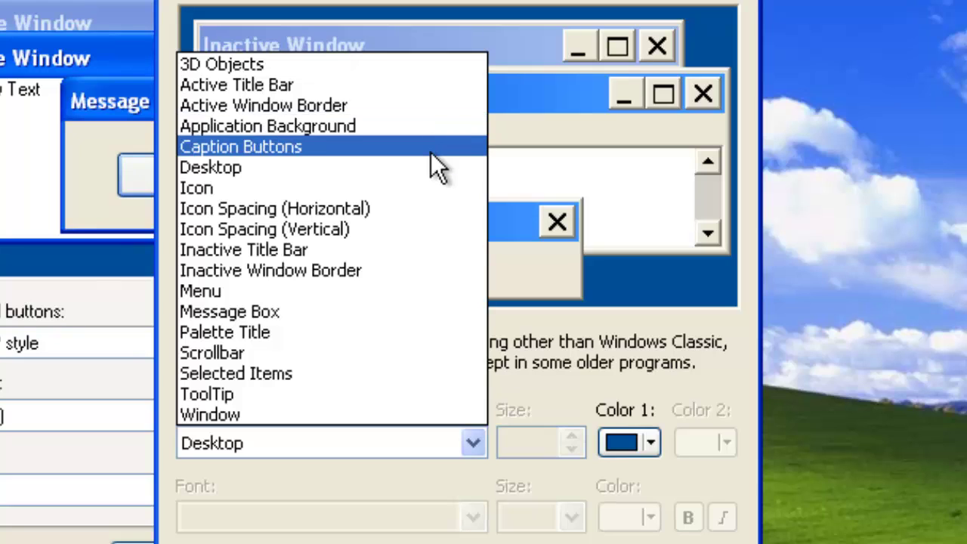
pyautogui.click(421, 192)
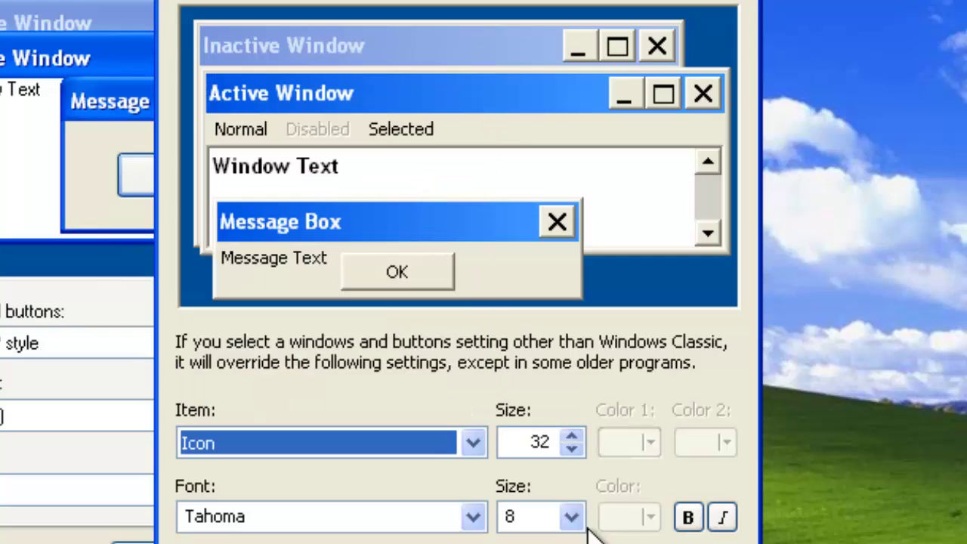
pyautogui.moveTo(541, 442); pyautogui.dragTo(561, 452)
pyautogui.write('50')
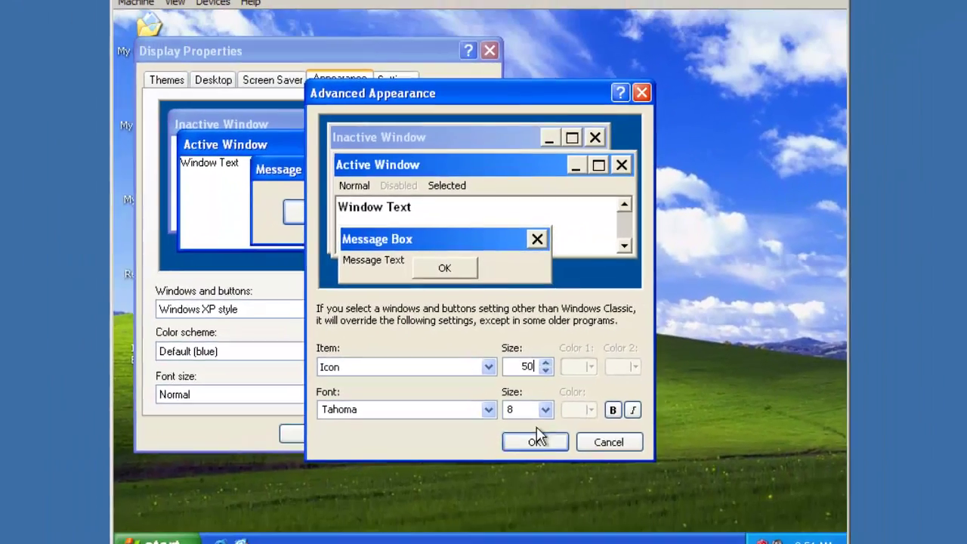
pyautogui.click(536, 437)
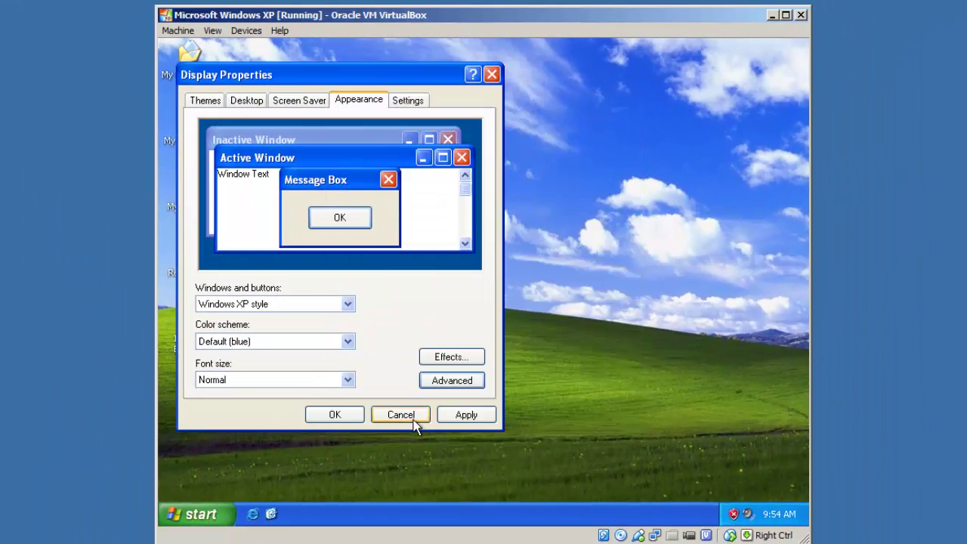
pyautogui.click(346, 414)
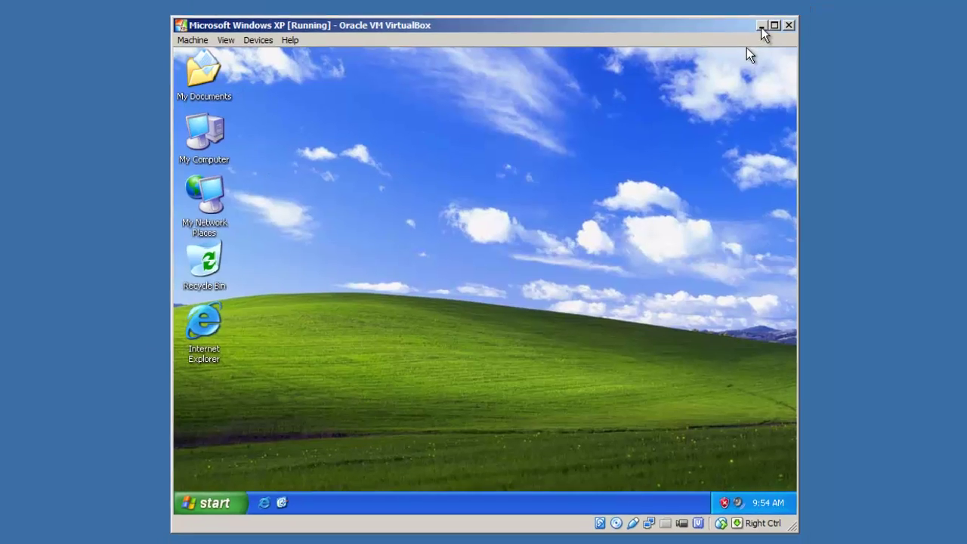
pyautogui.click(772, 16)
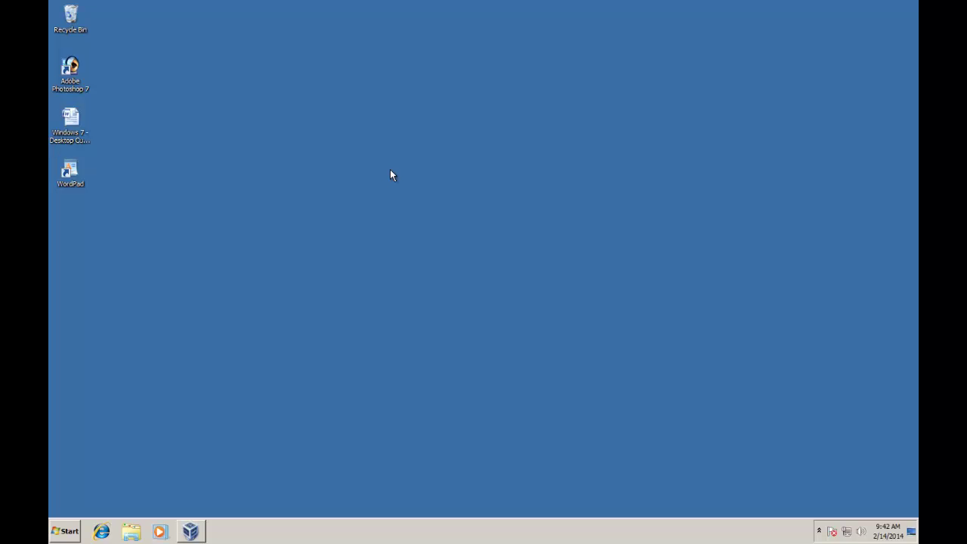
pyautogui.rightClick(390, 175)
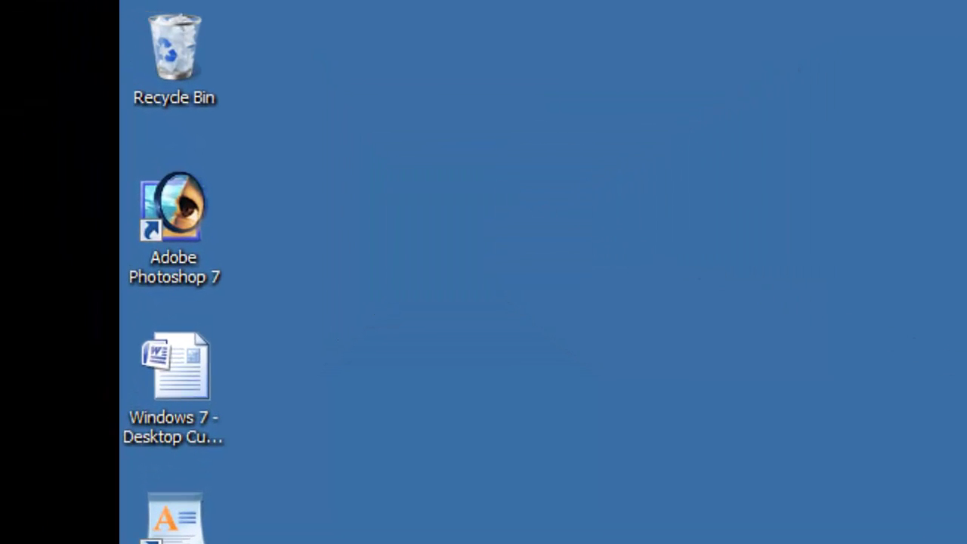
pyautogui.keyDown('ctrl'); pyautogui.scroll(2, 201, 338); pyautogui.keyUp('ctrl')
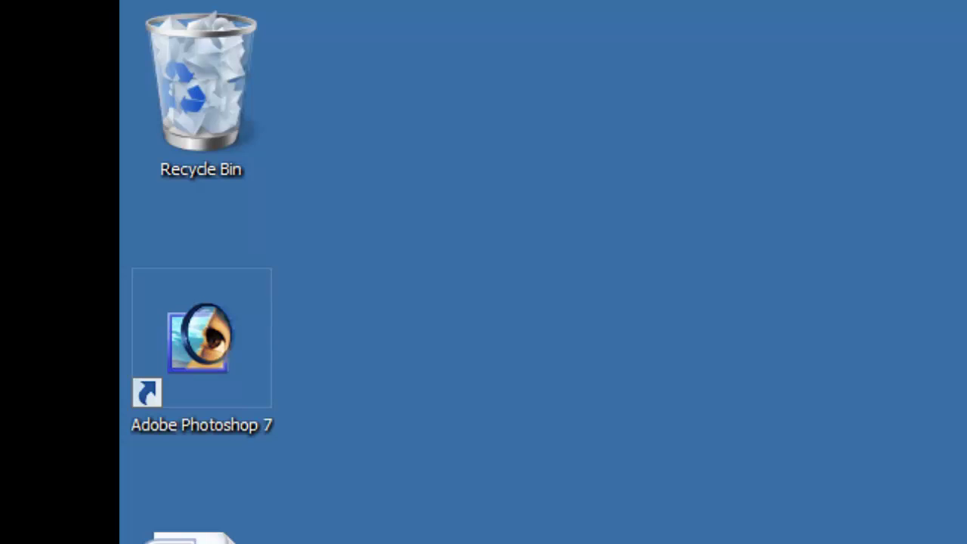
pyautogui.keyDown('ctrl'); pyautogui.scroll(-2, 457, 183); pyautogui.keyUp('ctrl')
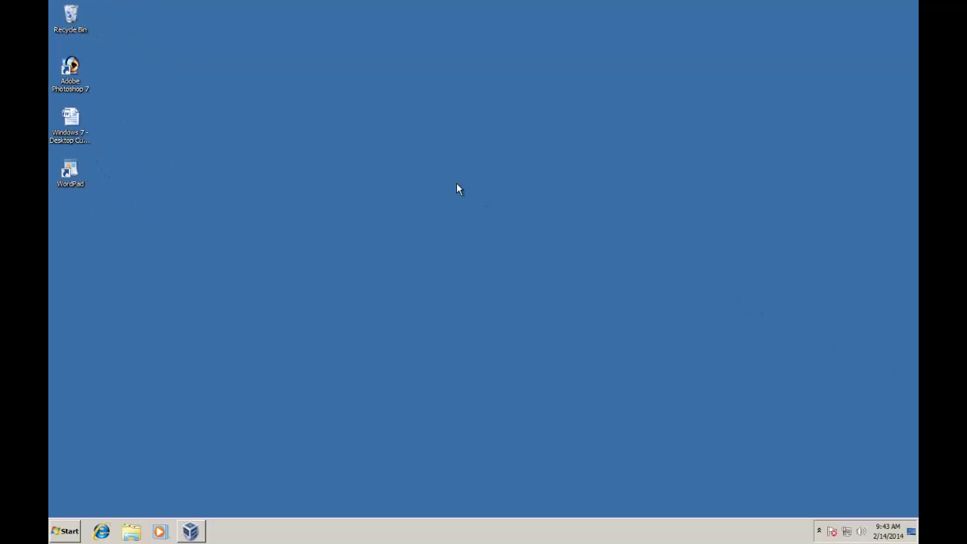
# Open Window Color and Appearance from the desktop's Personalize settings
pyautogui.rightClick(390, 170)
pyautogui.click(466, 280)
pyautogui.click(457, 474)
pyautogui.click(885, 6)
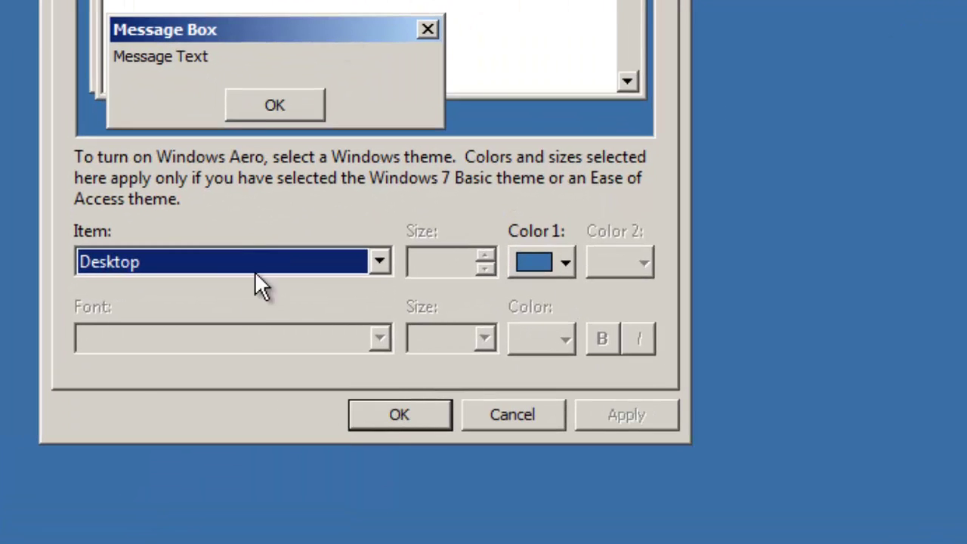
# Set Icon size 72 with bold 10-point Sylfaen labels and apply with OK
pyautogui.click(184, 278)
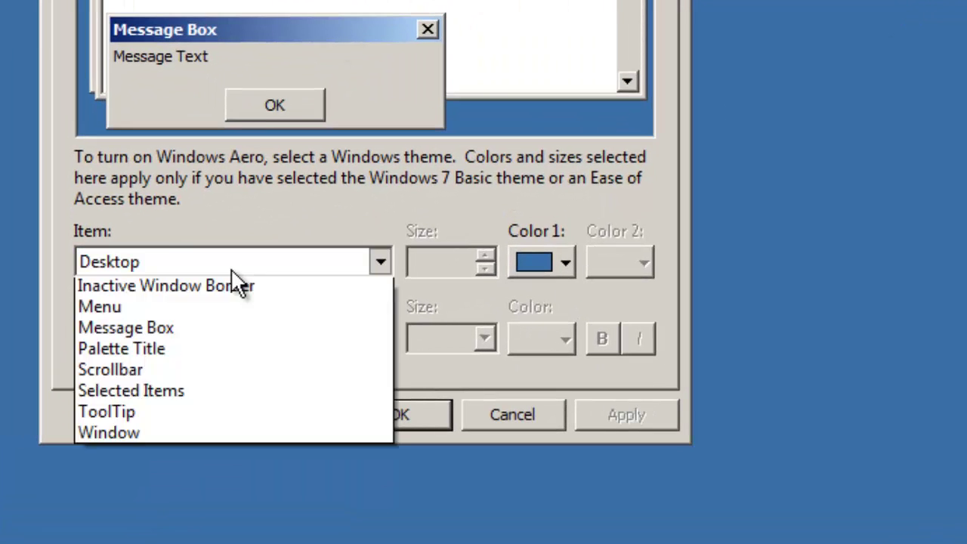
pyautogui.click(173, 477)
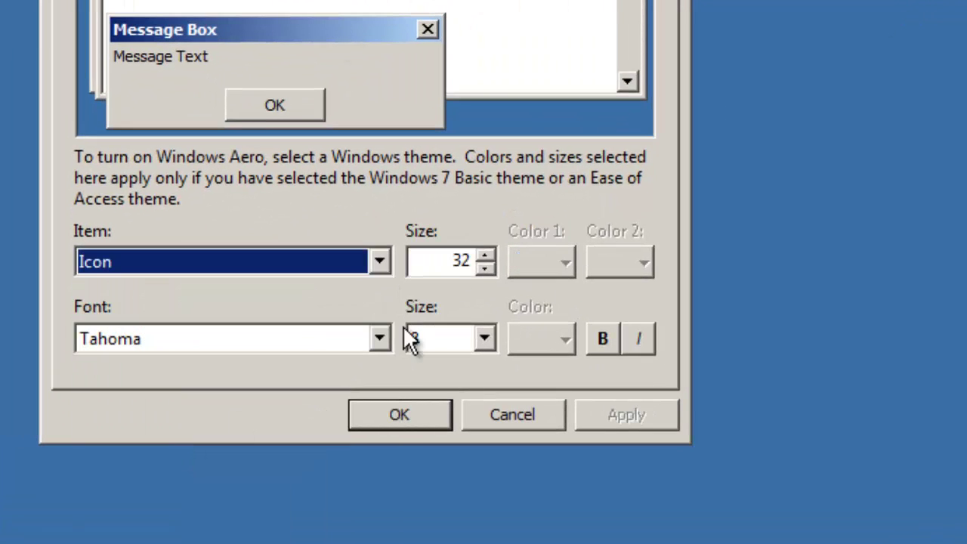
pyautogui.doubleClick(436, 259)
pyautogui.write('72')
pyautogui.click(354, 340)
pyautogui.click(219, 2)
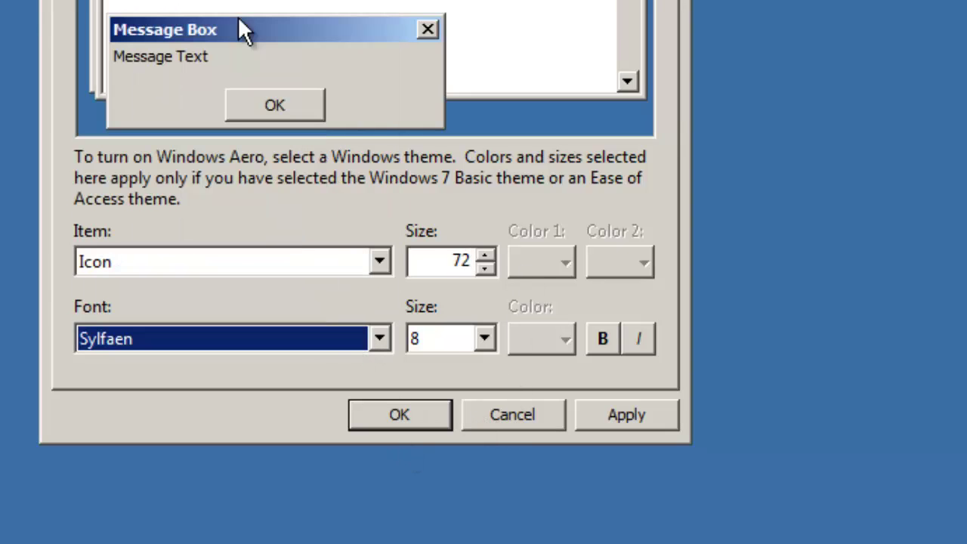
pyautogui.click(485, 340)
pyautogui.click(454, 447)
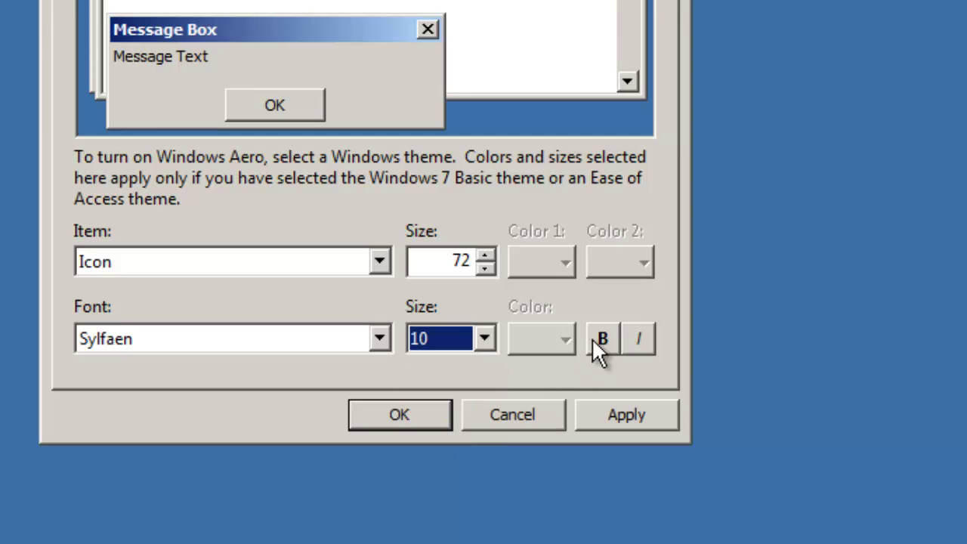
pyautogui.click(602, 339)
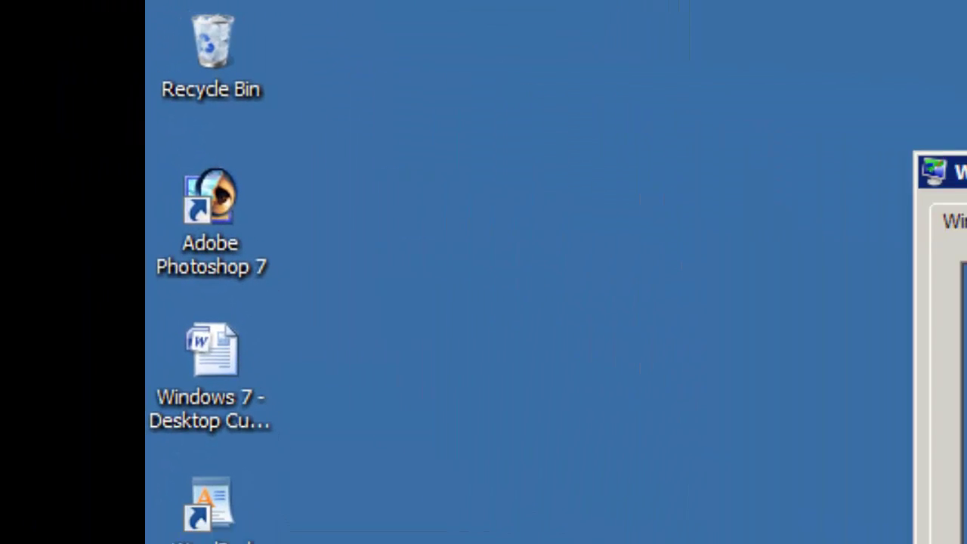
pyautogui.click(535, 396)
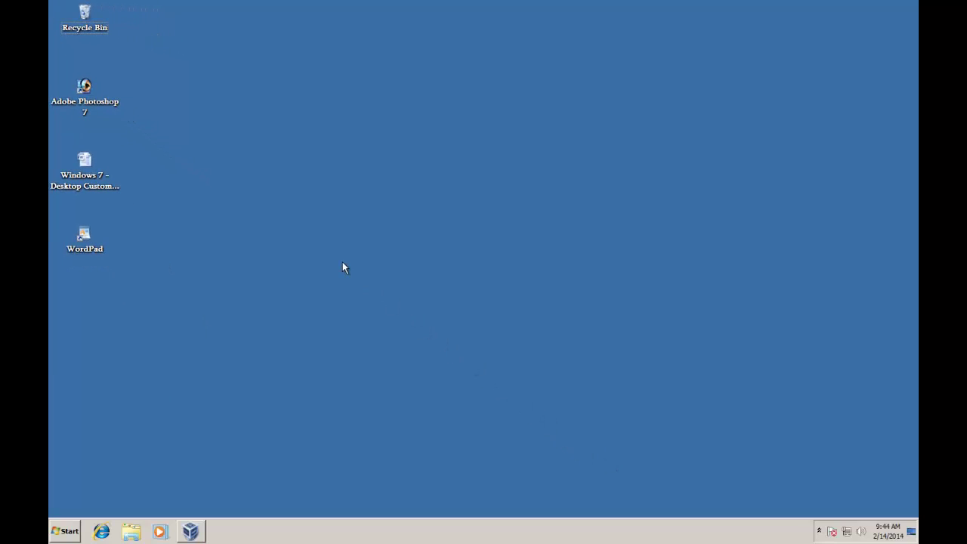
# Switch desktop icons to Medium, back to Small, then open the Documents library from Start
pyautogui.rightClick(344, 191)
pyautogui.click(469, 201)
pyautogui.rightClick(428, 174)
pyautogui.click(559, 202)
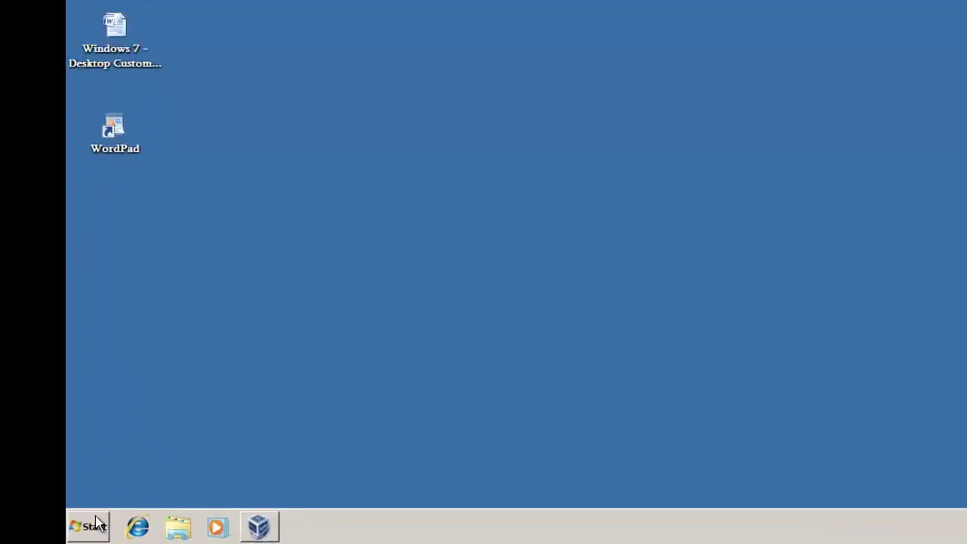
pyautogui.click(55, 531)
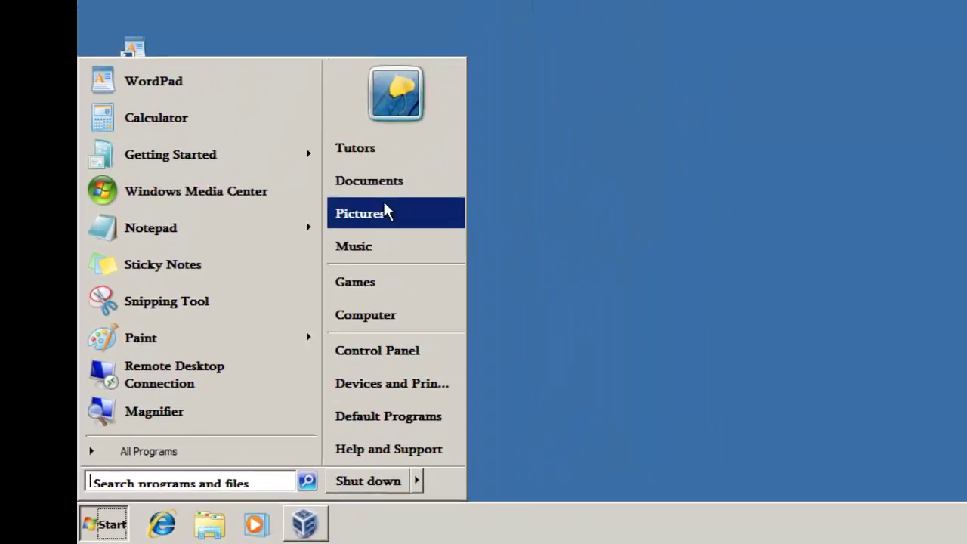
pyautogui.click(368, 180)
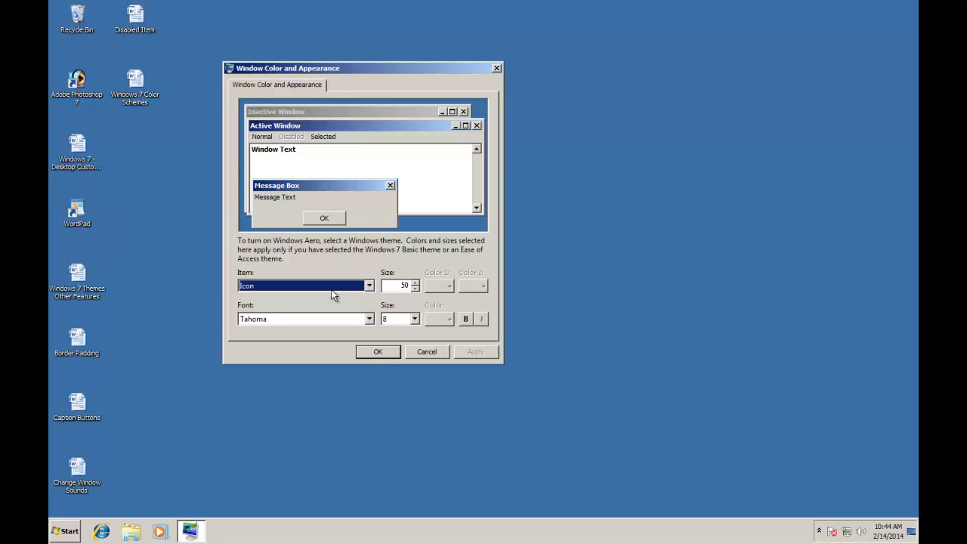
# Choose Icon Spacing (Horizontal) and replace its 43 value with 80
pyautogui.click(332, 292)
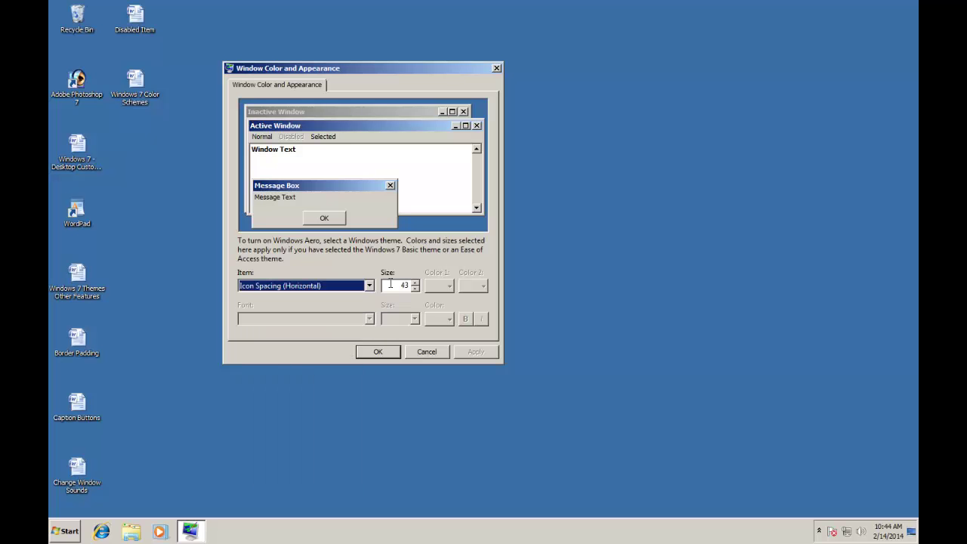
pyautogui.moveTo(391, 285); pyautogui.dragTo(414, 285)
pyautogui.write('80')
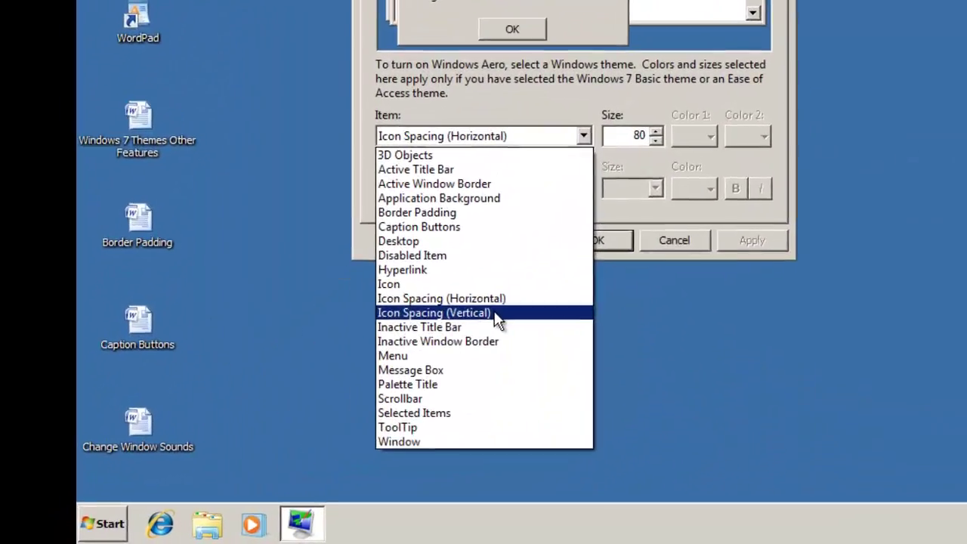
# Choose Icon Spacing (Vertical) and set its size to 80
pyautogui.click(385, 364)
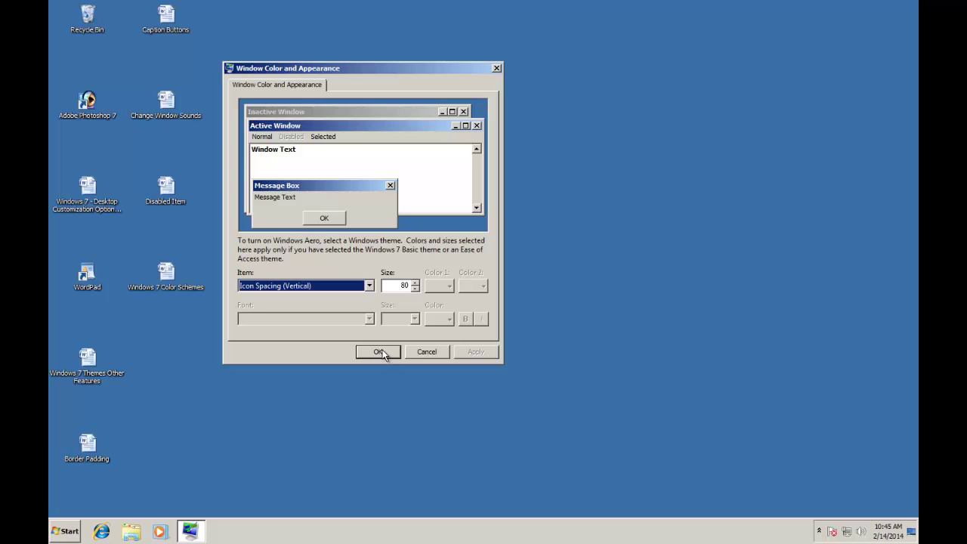
# Change the Item selection from Active Title Bar to Inactive Title Bar
pyautogui.click(383, 352)
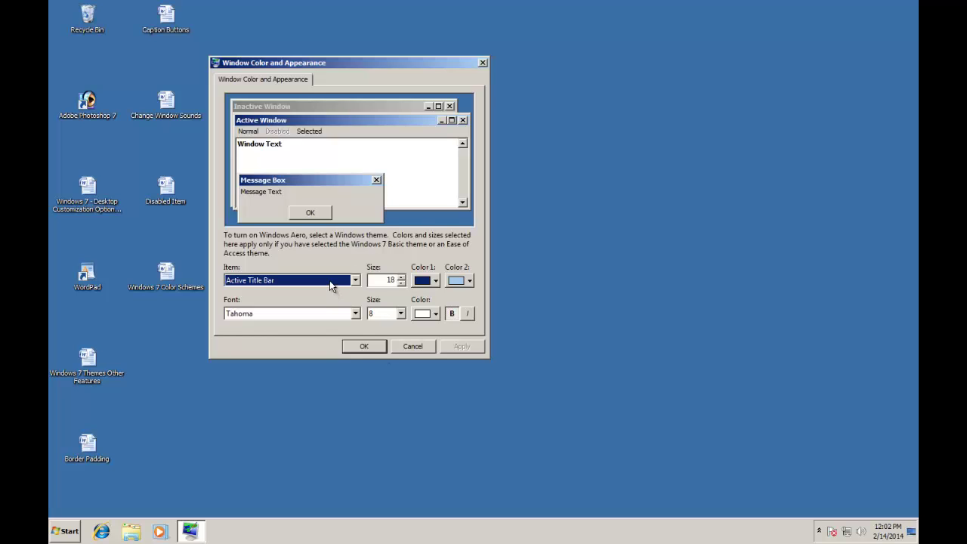
pyautogui.click(330, 280)
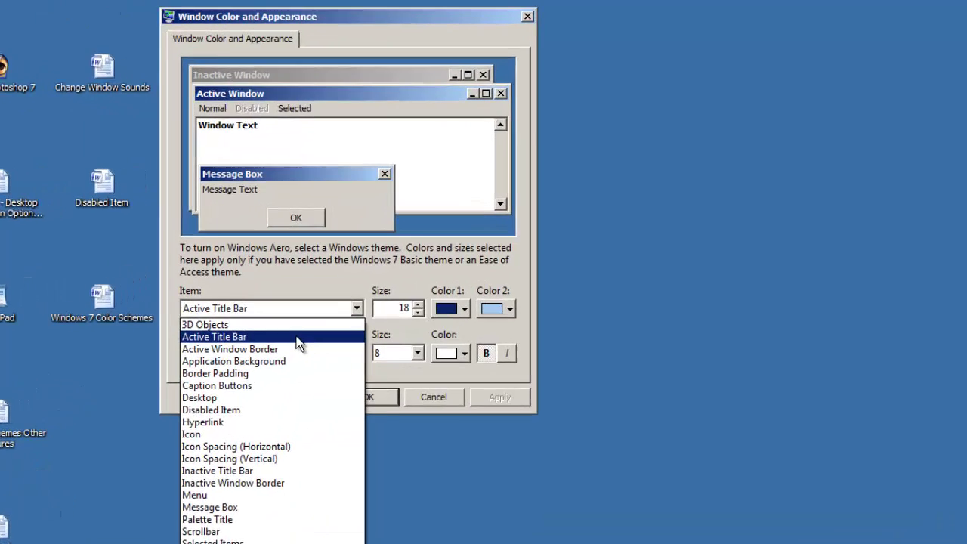
pyautogui.click(311, 302)
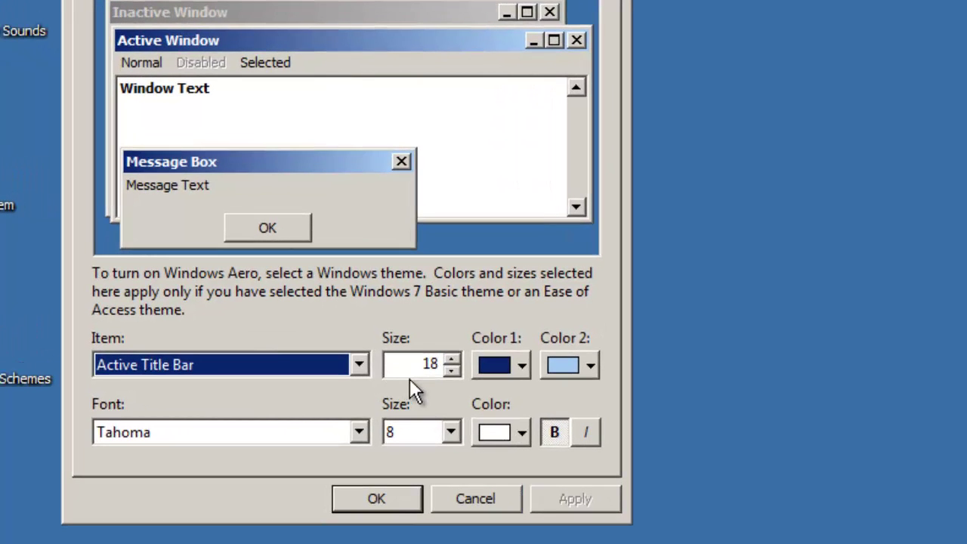
pyautogui.click(362, 369)
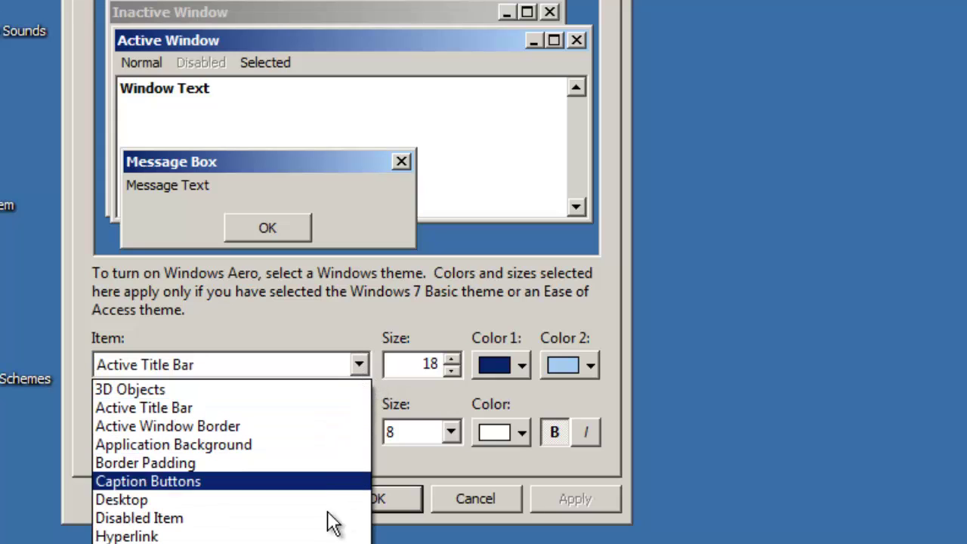
pyautogui.scroll(-4, 347, 453)
pyautogui.click(347, 387)
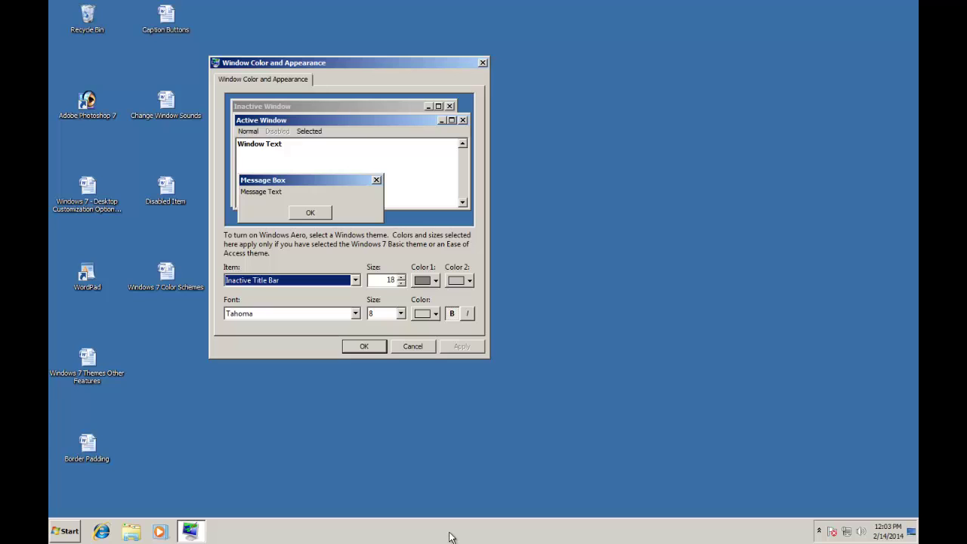
# Open Taskbar and Start Menu Properties beside the appearance dialog, keeping Inactive Title Bar selected
pyautogui.rightClick(451, 536)
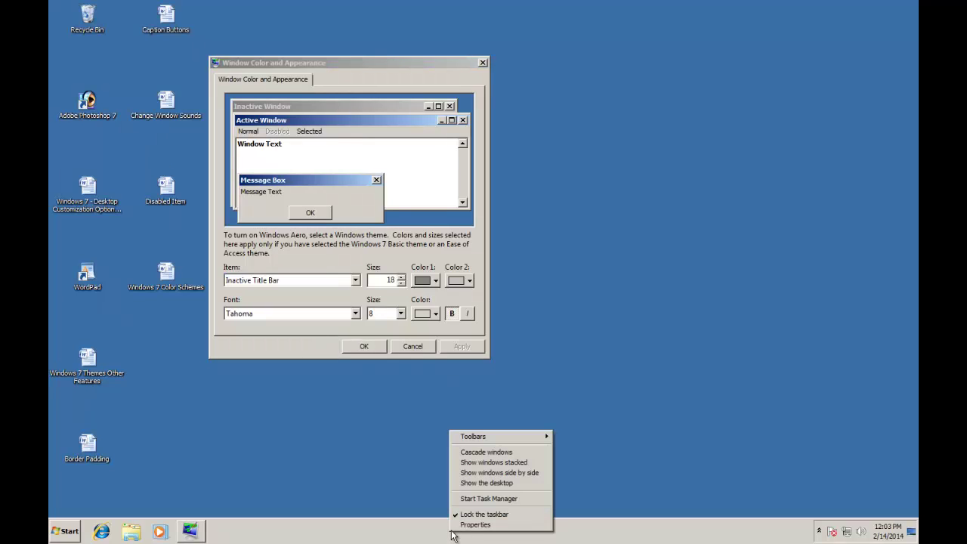
pyautogui.click(474, 525)
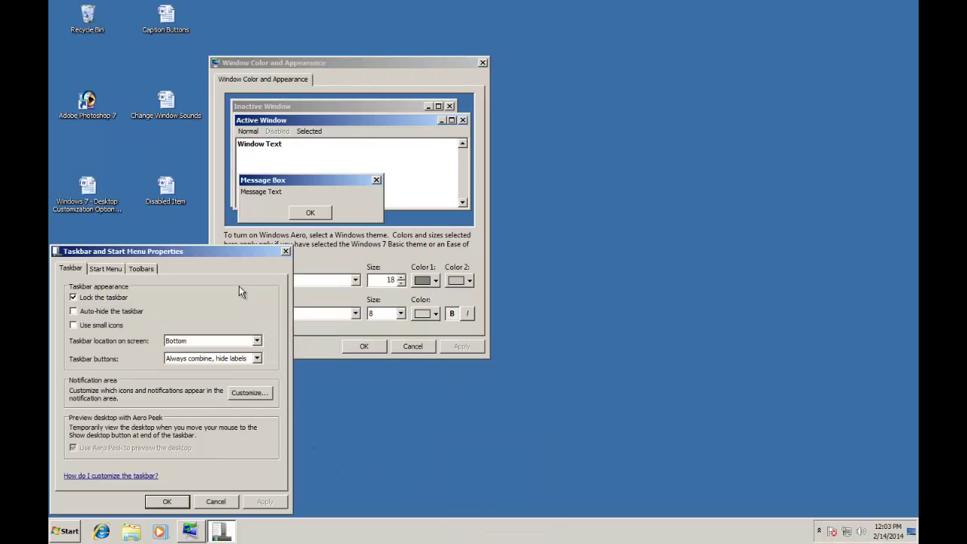
pyautogui.moveTo(236, 254); pyautogui.dragTo(618, 77)
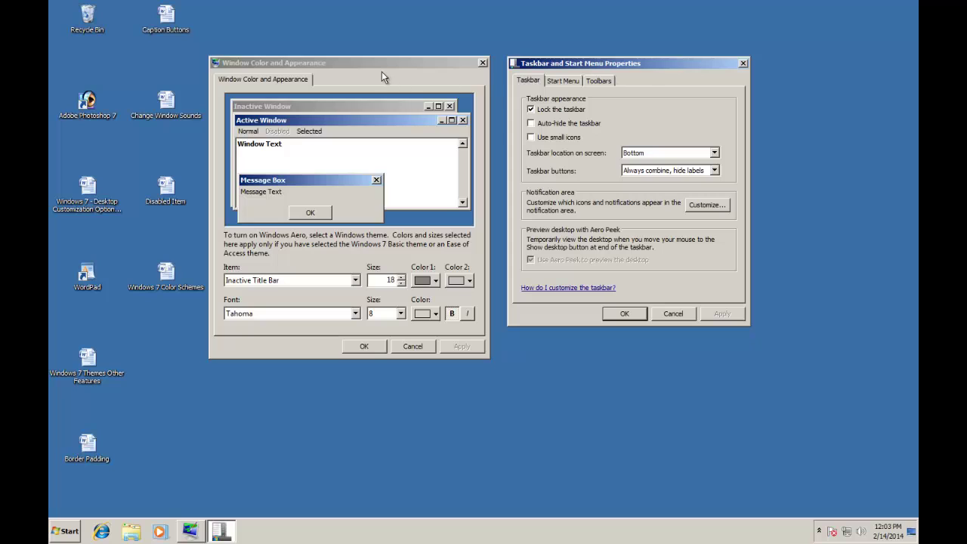
pyautogui.click(381, 70)
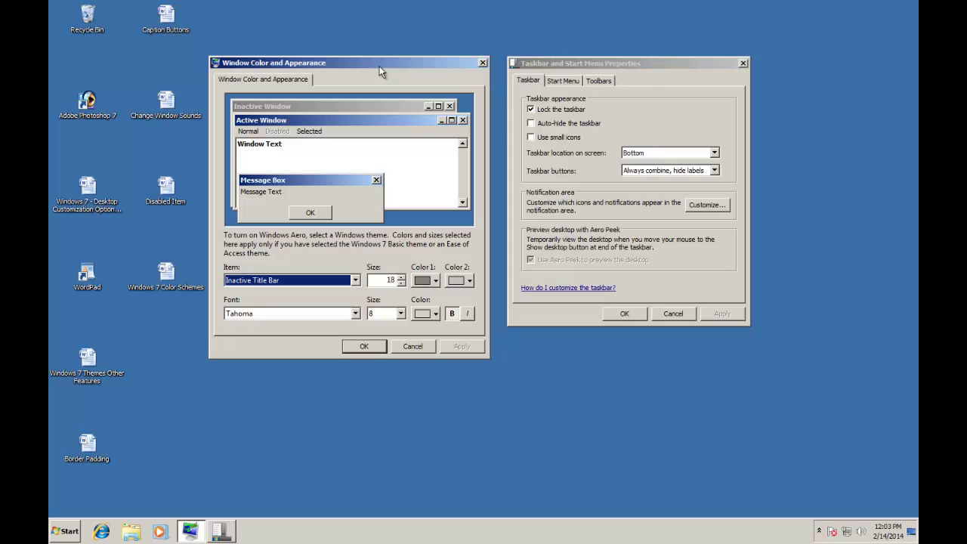
pyautogui.click(354, 281)
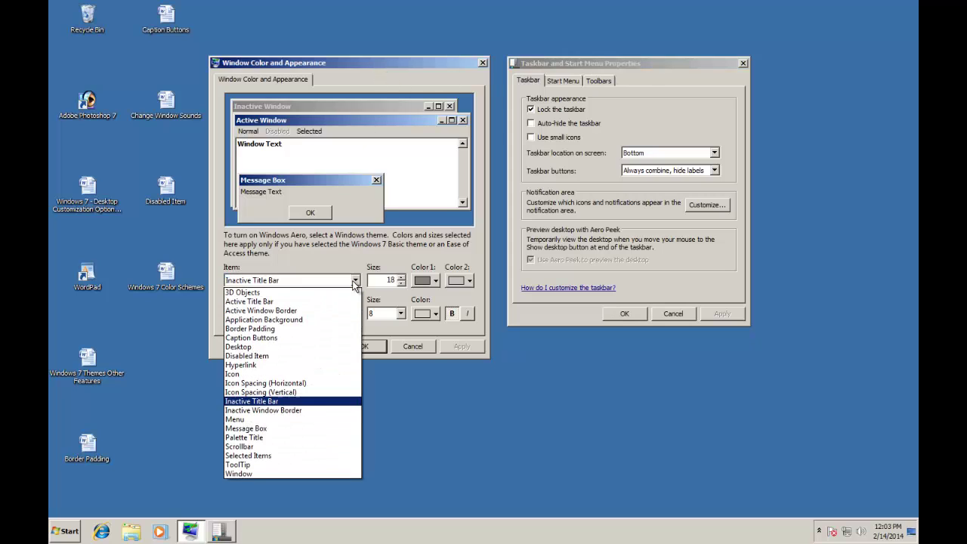
pyautogui.click(337, 403)
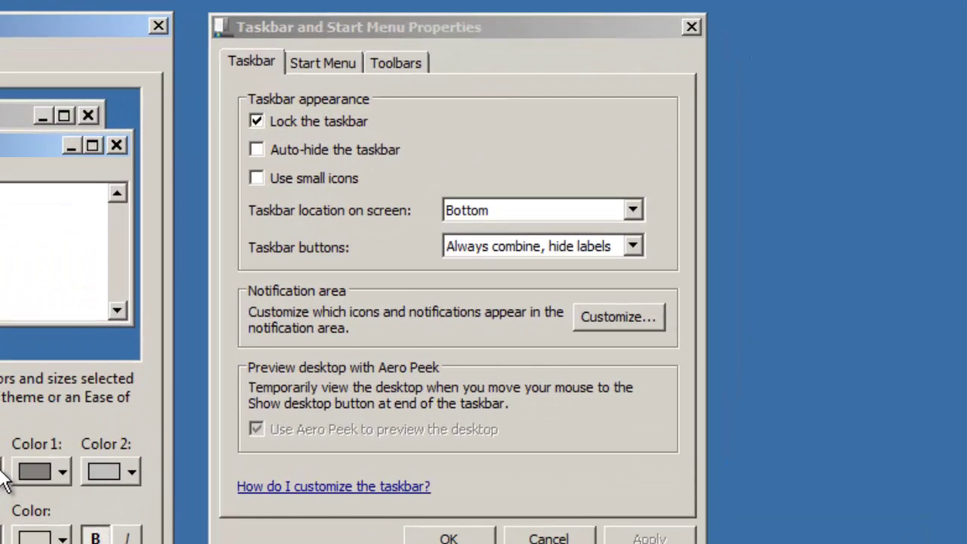
# Give the inactive title bar a red Color 1 and yellow Color 2 gradient
pyautogui.click(40, 470)
pyautogui.click(29, 534)
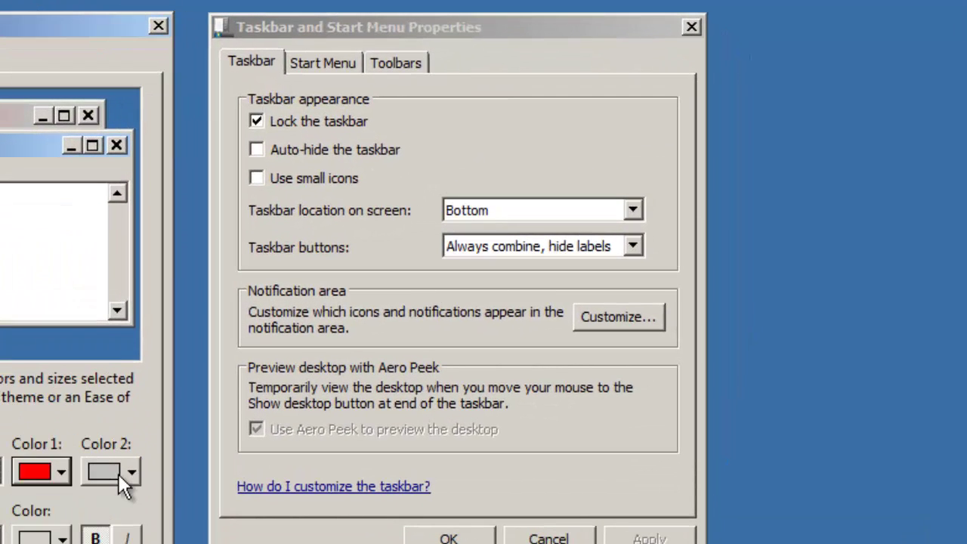
pyautogui.click(121, 472)
pyautogui.click(167, 535)
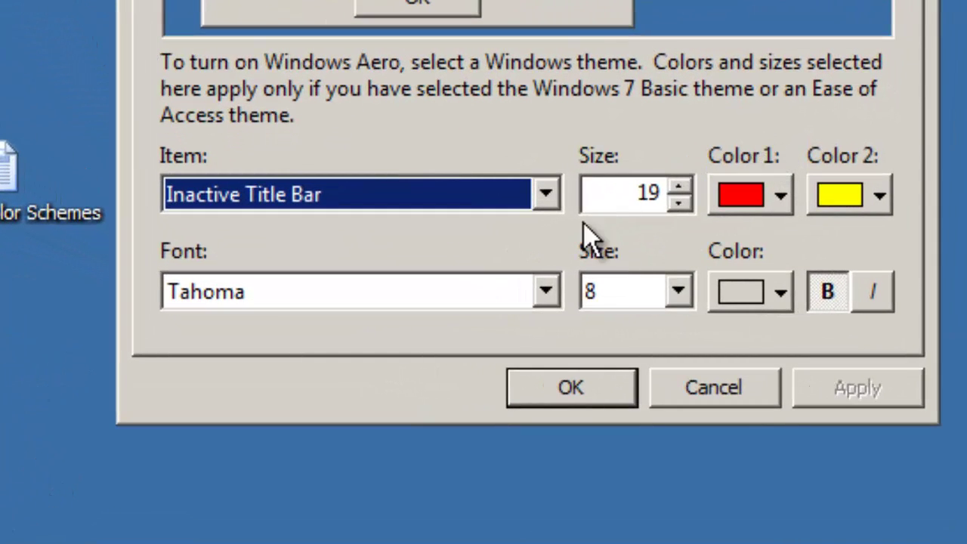
# Select Inactive Window Border, then reopen Window Color and Appearance from Personalization
pyautogui.click(532, 208)
pyautogui.scroll(2, 471, 529)
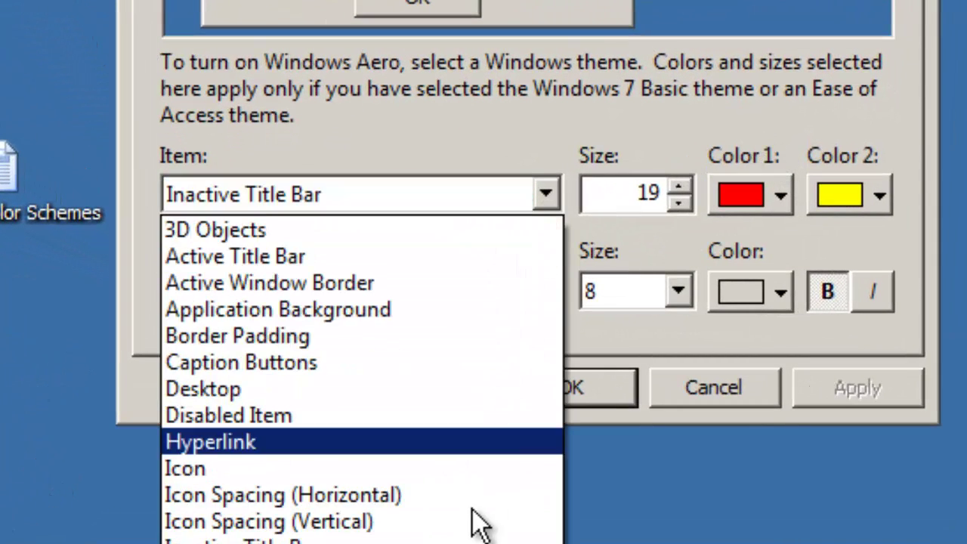
pyautogui.scroll(-2, 536, 432)
pyautogui.click(537, 437)
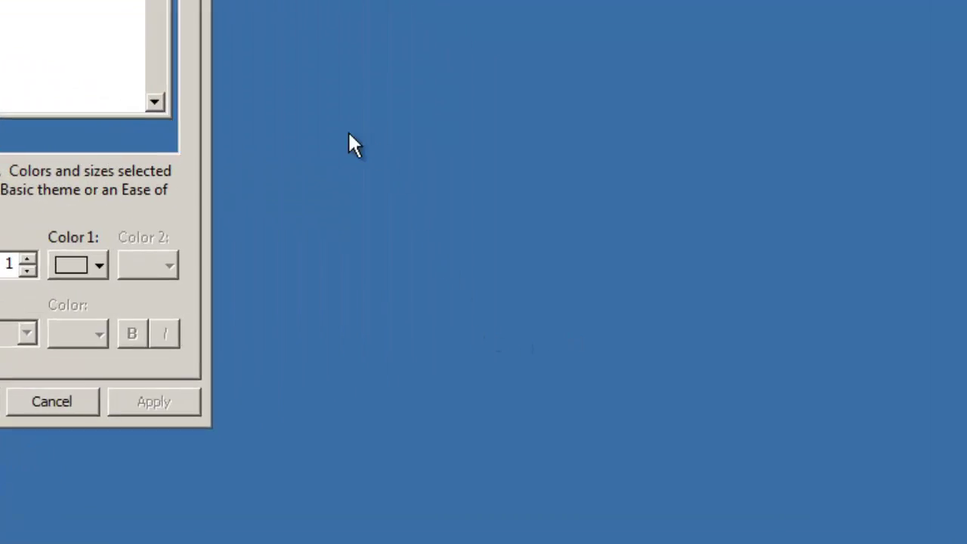
pyautogui.rightClick(544, 211)
pyautogui.click(162, 428)
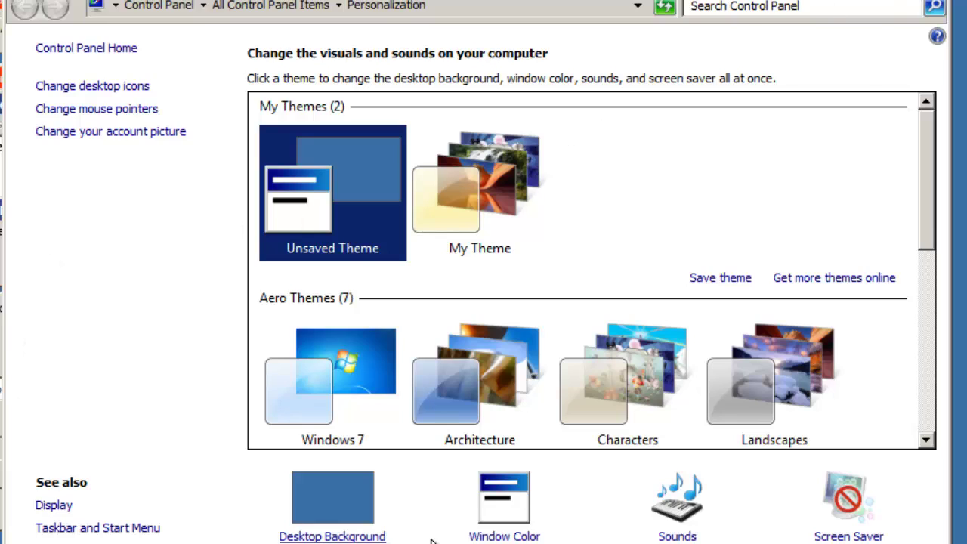
pyautogui.click(504, 507)
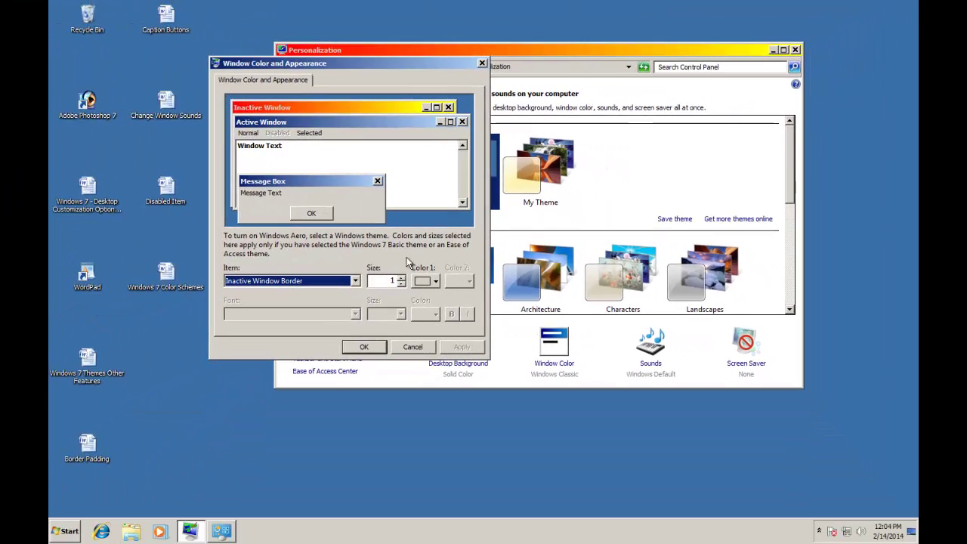
pyautogui.moveTo(374, 65); pyautogui.dragTo(502, 141)
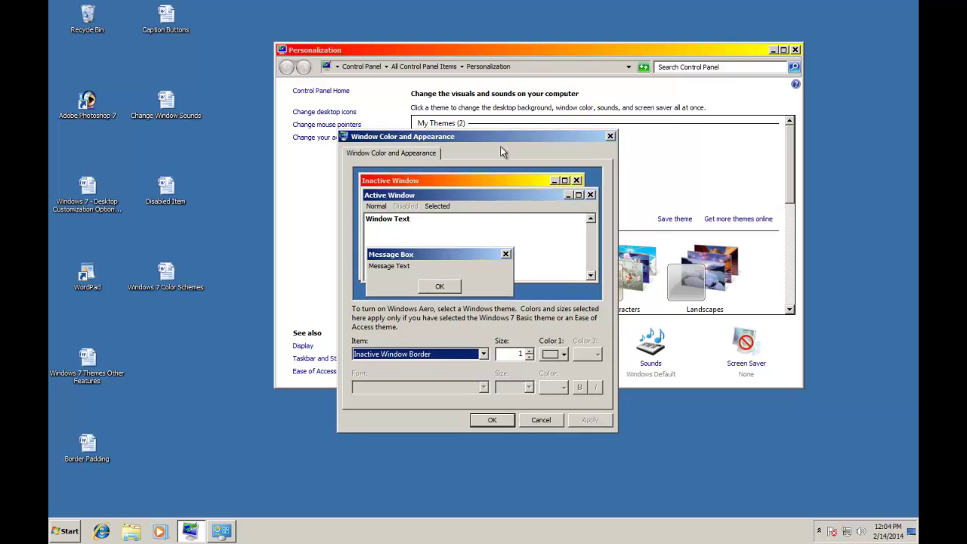
# Raise the inactive window border size to 10 and apply it
pyautogui.click(530, 351)
pyautogui.click(530, 351)
pyautogui.click(530, 351)
pyautogui.click(530, 351)
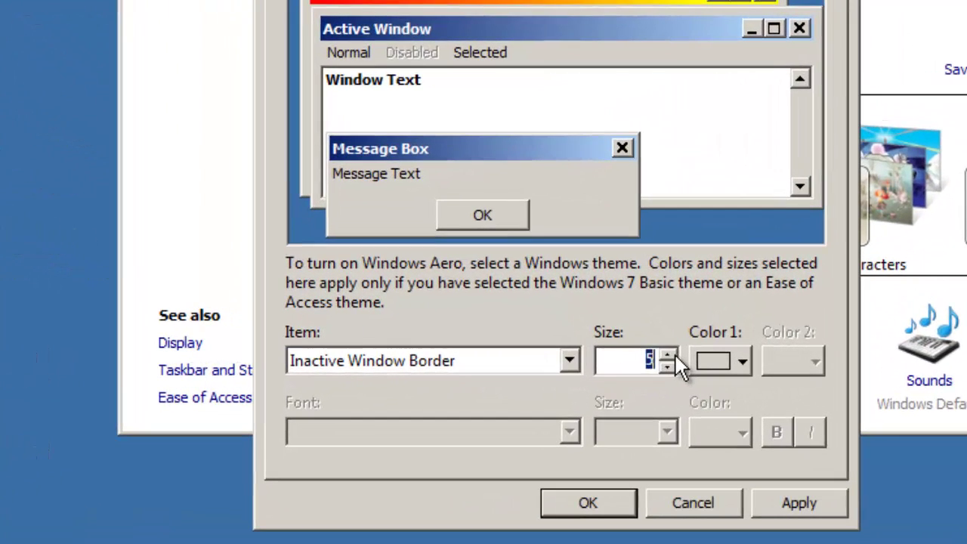
pyautogui.click(675, 356)
pyautogui.click(676, 356)
pyautogui.click(676, 356)
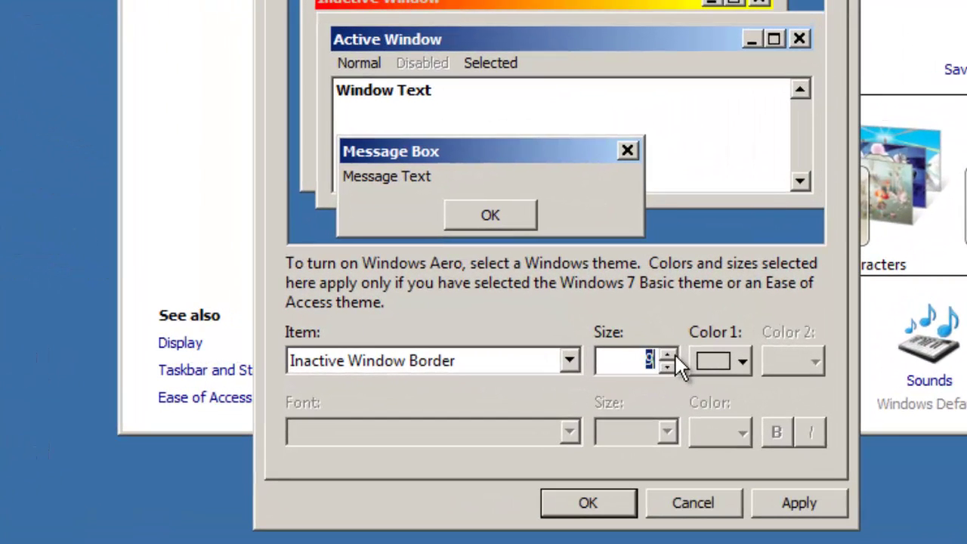
pyautogui.click(790, 497)
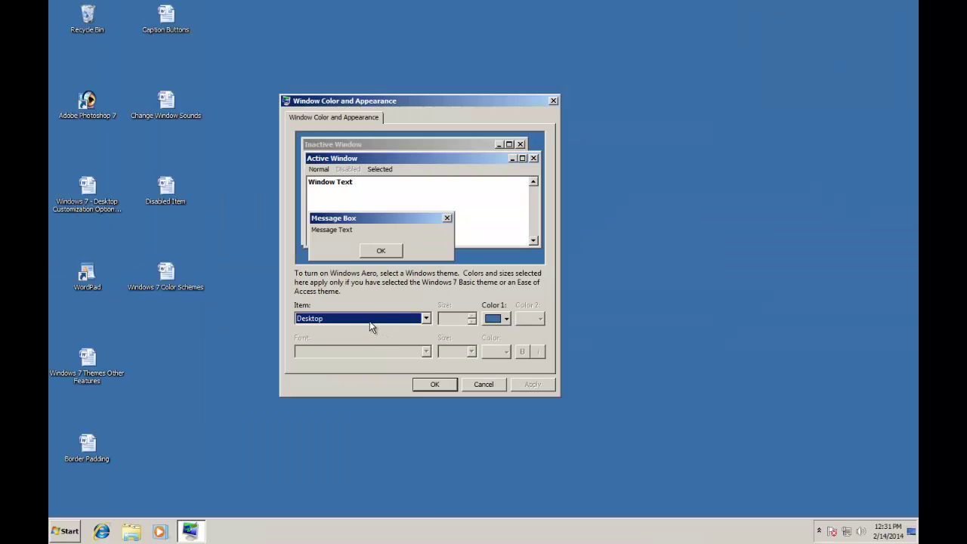
pyautogui.click(369, 319)
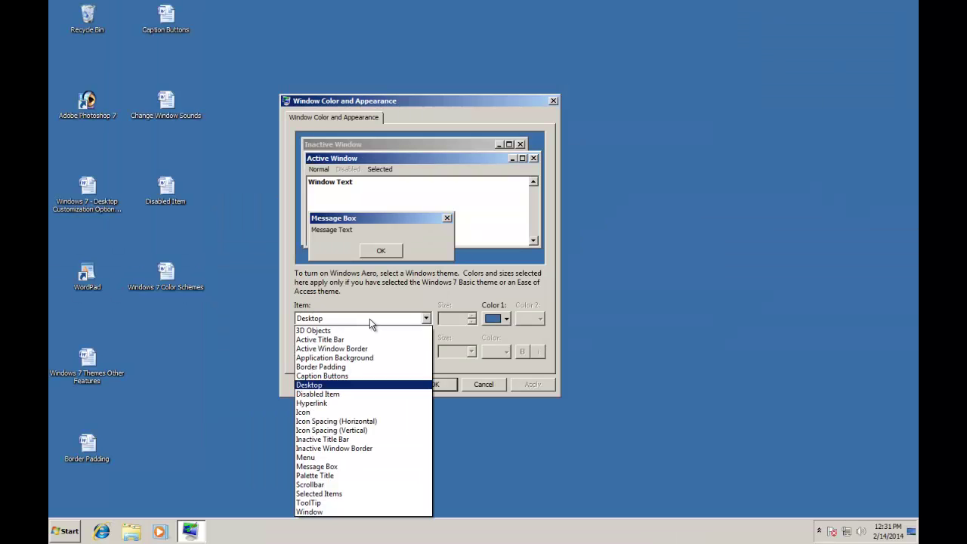
# Choose Menu as the item and snap a blank Notepad window to the right half
pyautogui.click(352, 460)
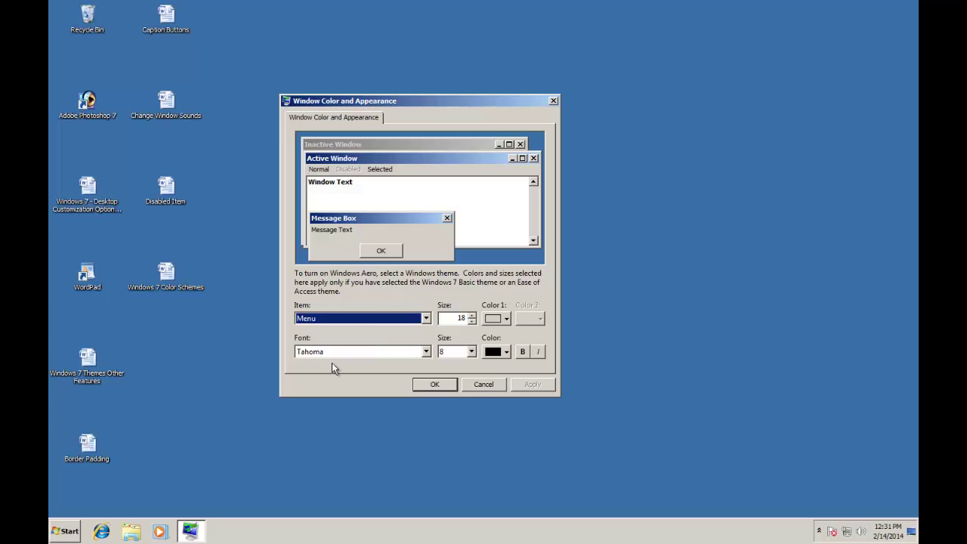
pyautogui.click(57, 532)
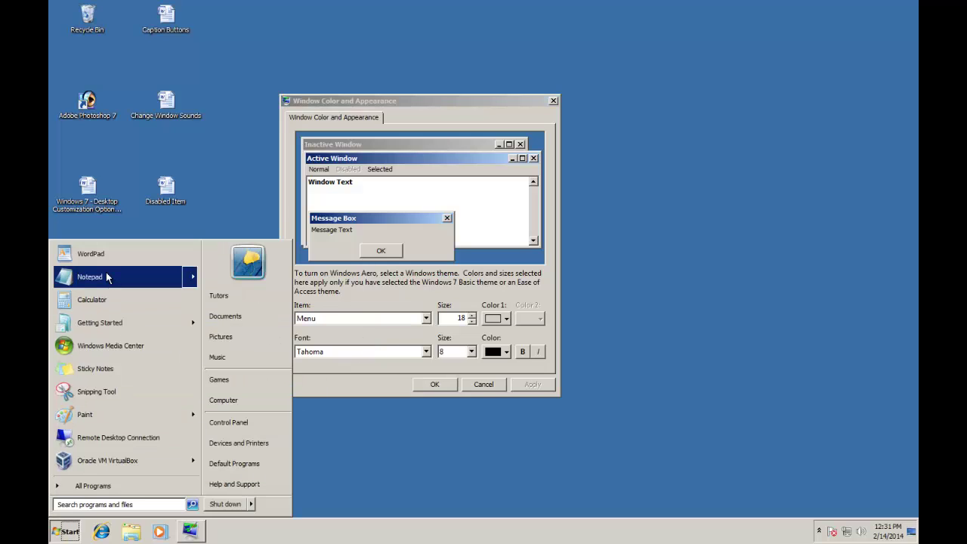
pyautogui.moveTo(90, 277)
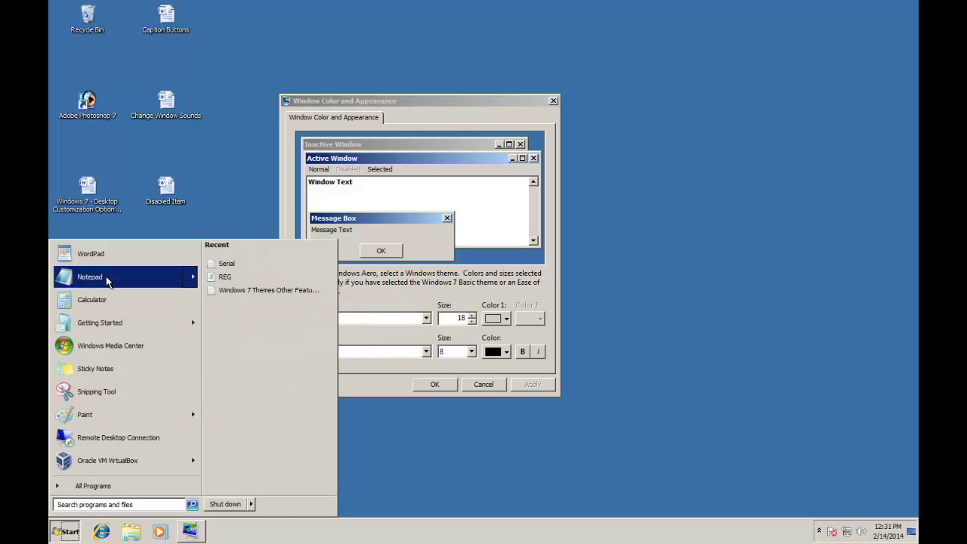
pyautogui.click(107, 278)
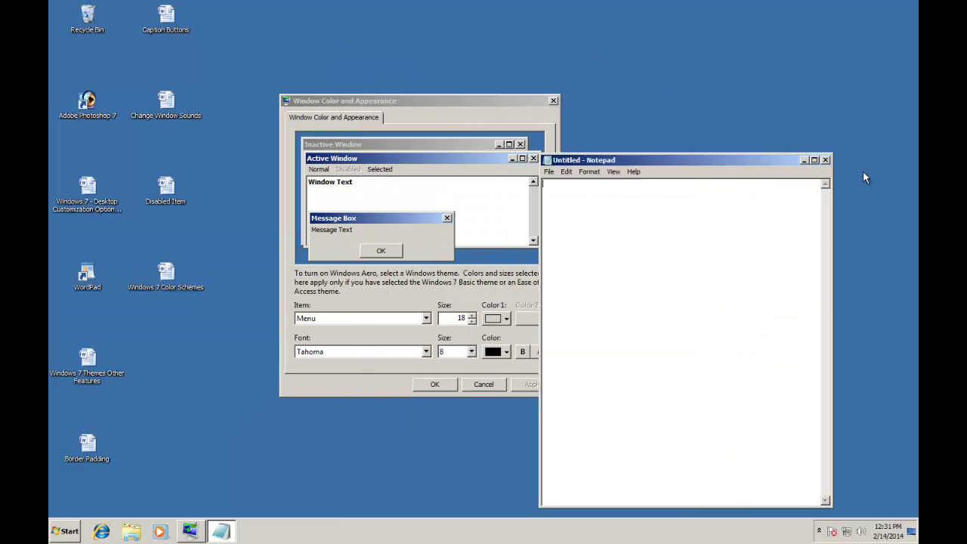
pyautogui.moveTo(538, 55); pyautogui.dragTo(918, 163)
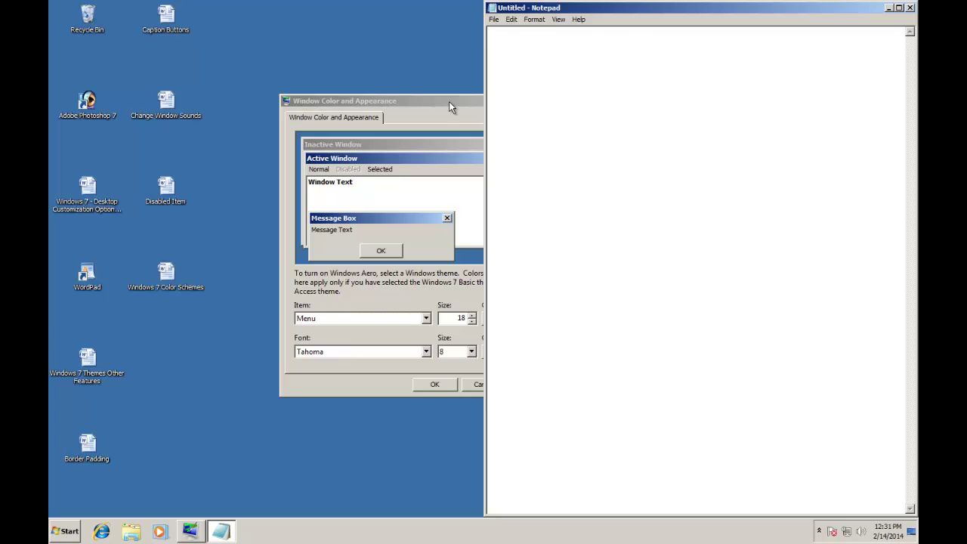
pyautogui.moveTo(449, 101); pyautogui.dragTo(356, 84)
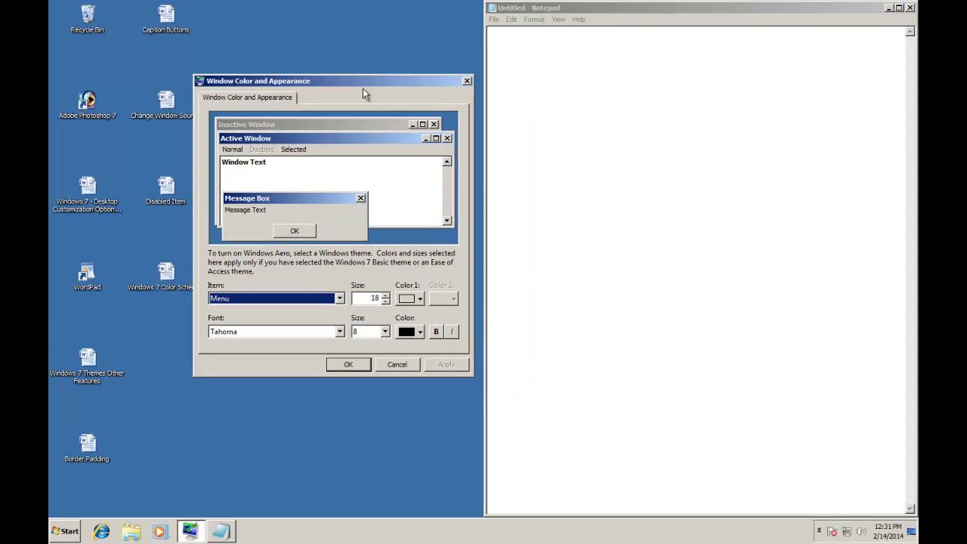
# Increase the menu size and make the menu background yellow
pyautogui.click(386, 296)
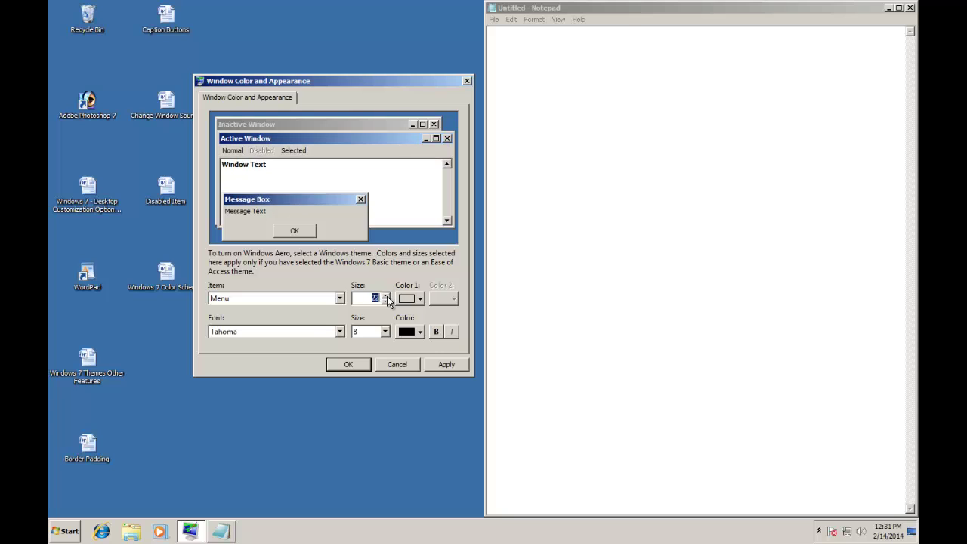
pyautogui.click(386, 296)
pyautogui.click(386, 296)
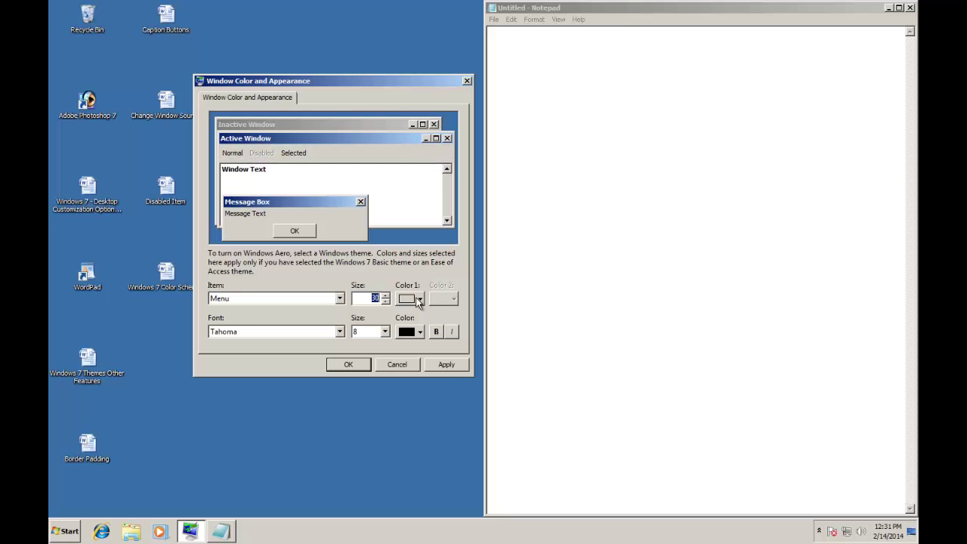
pyautogui.click(412, 299)
pyautogui.click(433, 334)
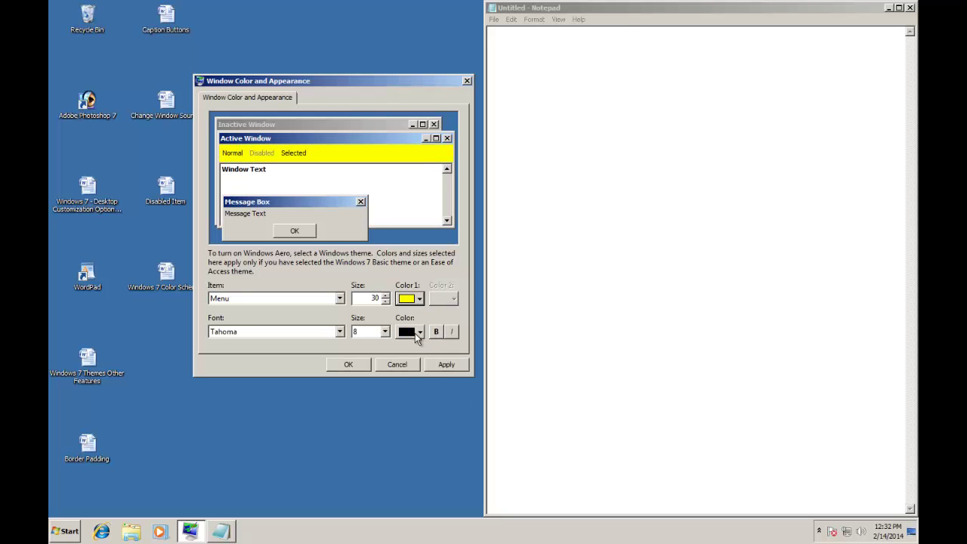
pyautogui.click(387, 341)
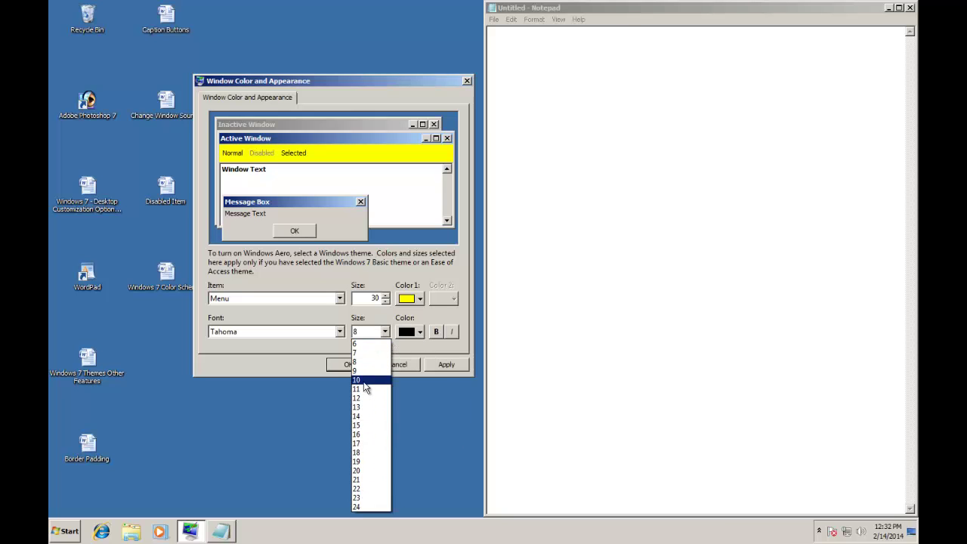
# Set menu text to red 10-point, apply the changes, and open the Start menu
pyautogui.click(367, 381)
pyautogui.click(412, 332)
pyautogui.click(402, 370)
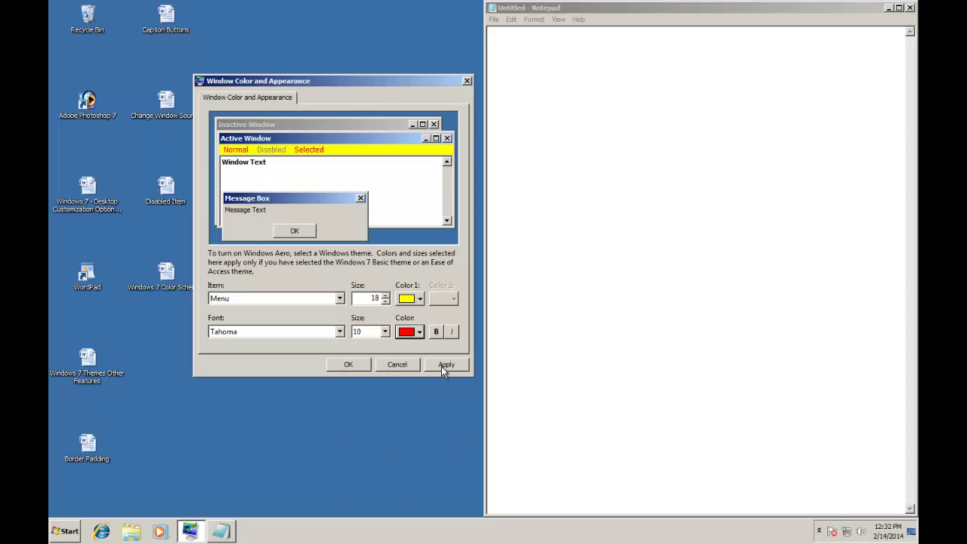
pyautogui.click(442, 367)
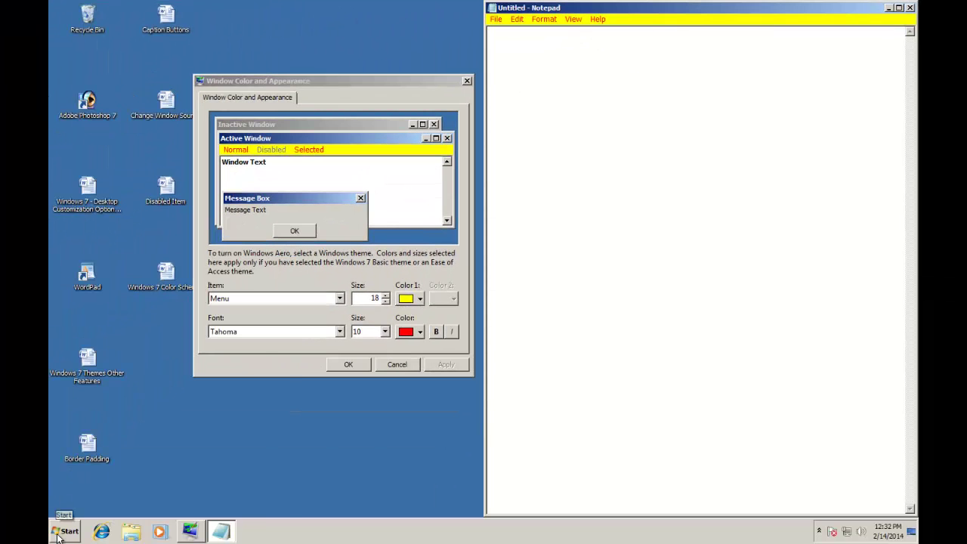
pyautogui.click(63, 533)
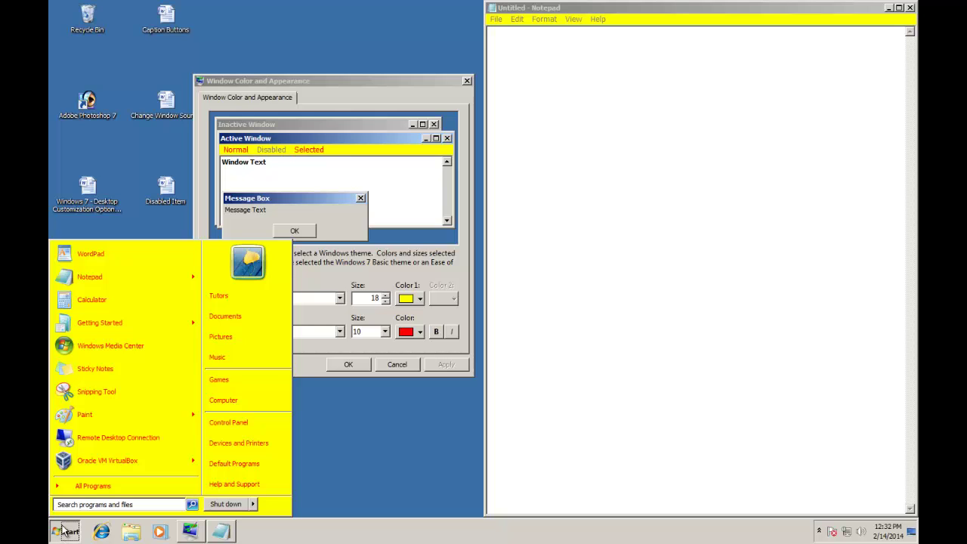
# Launch WordPad, open and dismiss its application menu, then close WordPad
pyautogui.click(90, 255)
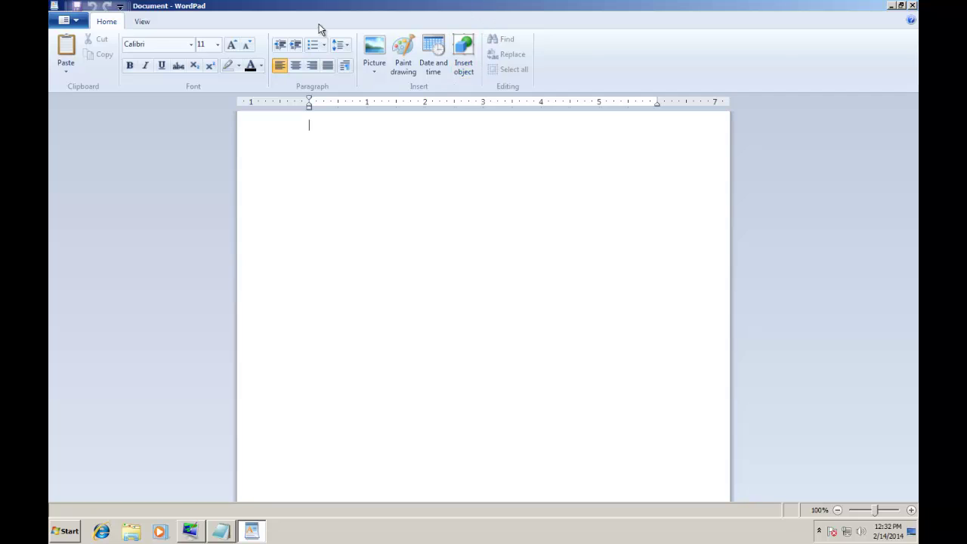
pyautogui.click(64, 21)
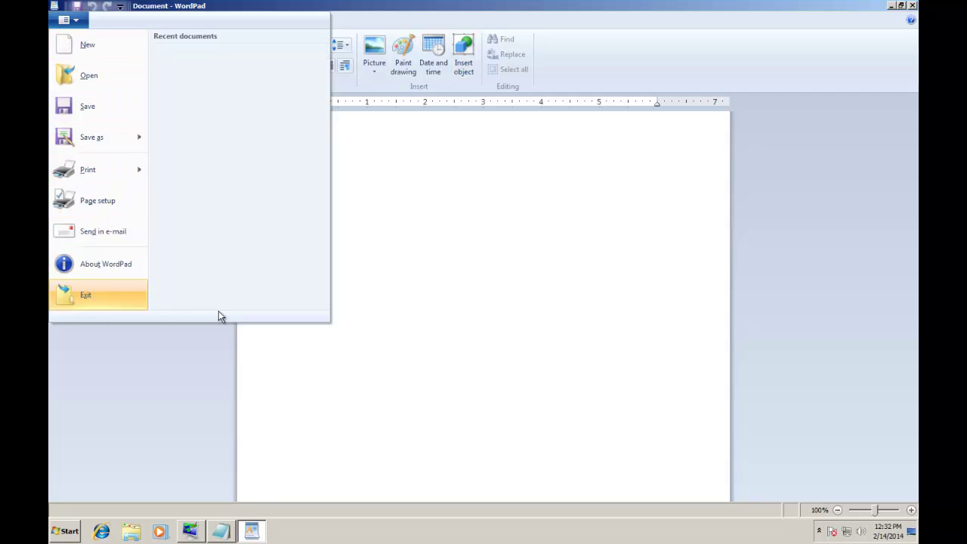
pyautogui.click(449, 301)
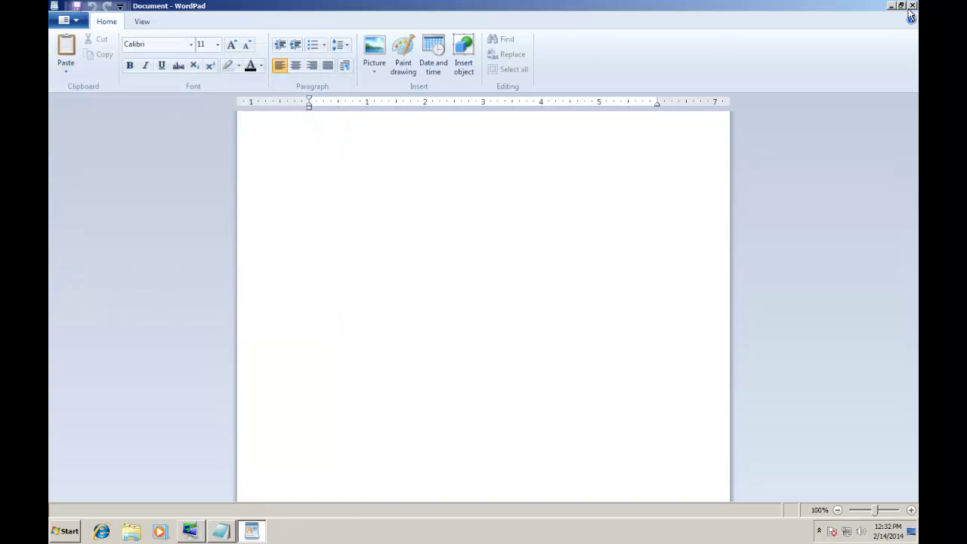
pyautogui.click(912, 6)
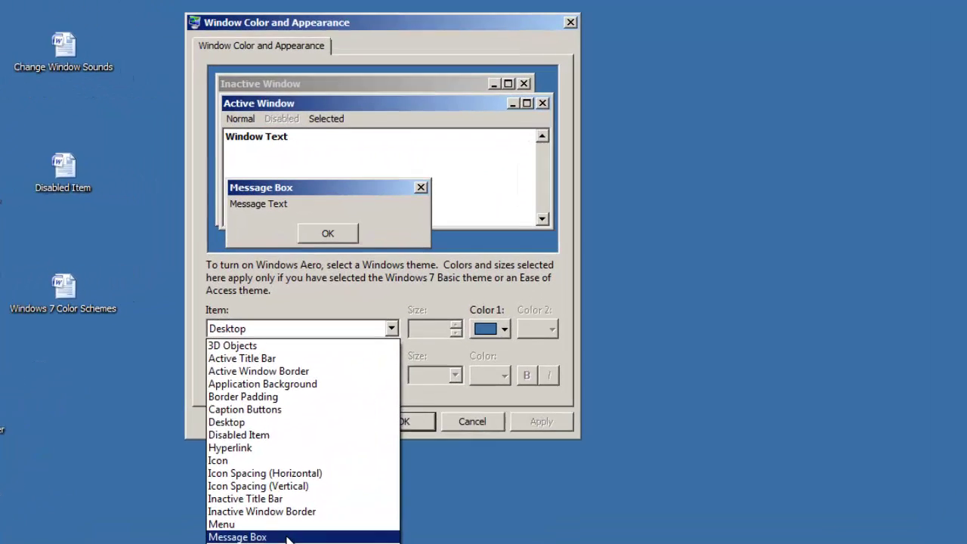
# Set the Message Box item's text colour to red and apply it
pyautogui.click(325, 450)
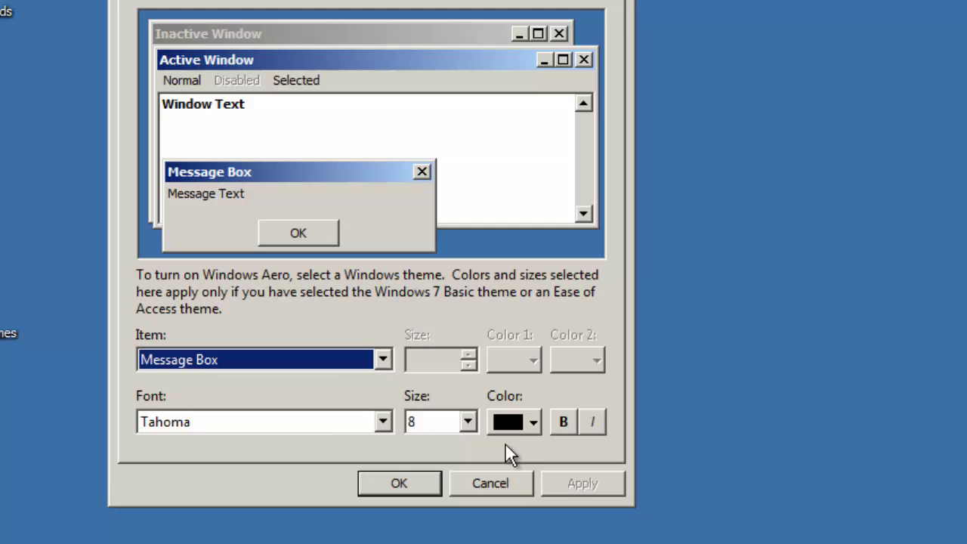
pyautogui.click(525, 428)
pyautogui.click(504, 487)
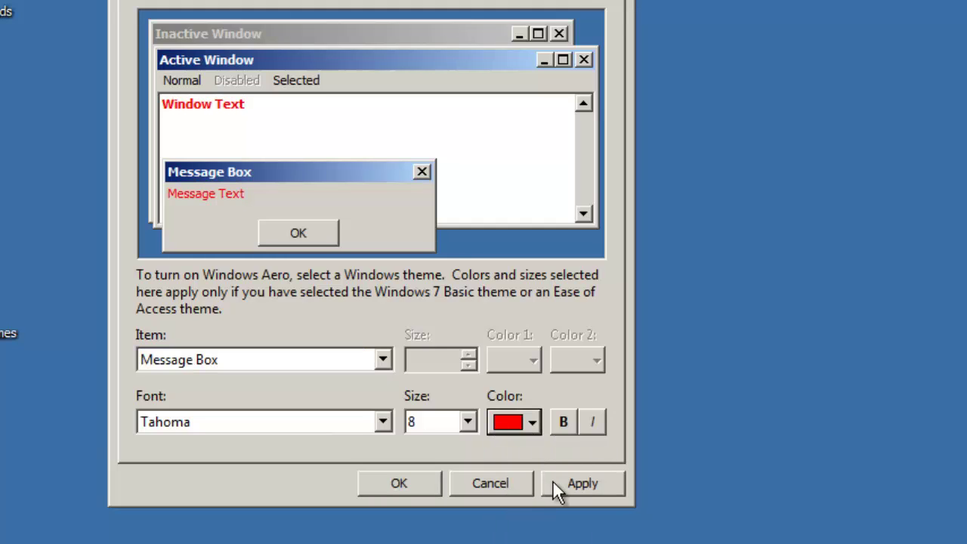
pyautogui.click(561, 481)
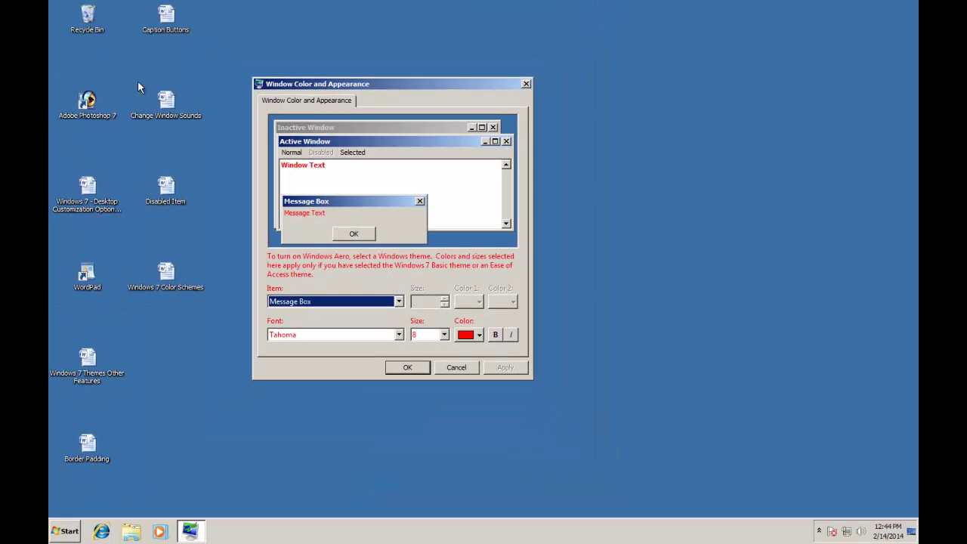
# Permanently empty the Recycle Bin's four items
pyautogui.rightClick(90, 14)
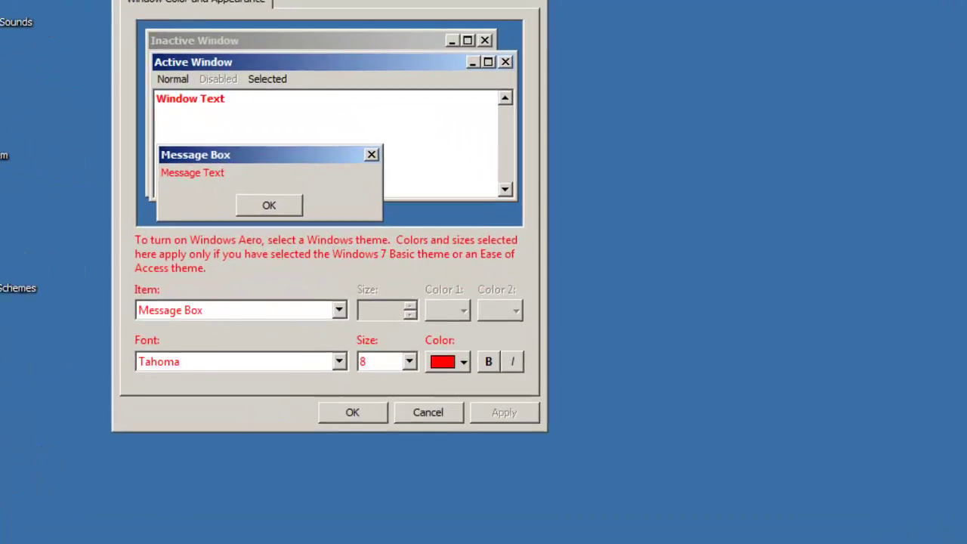
pyautogui.click(128, 28)
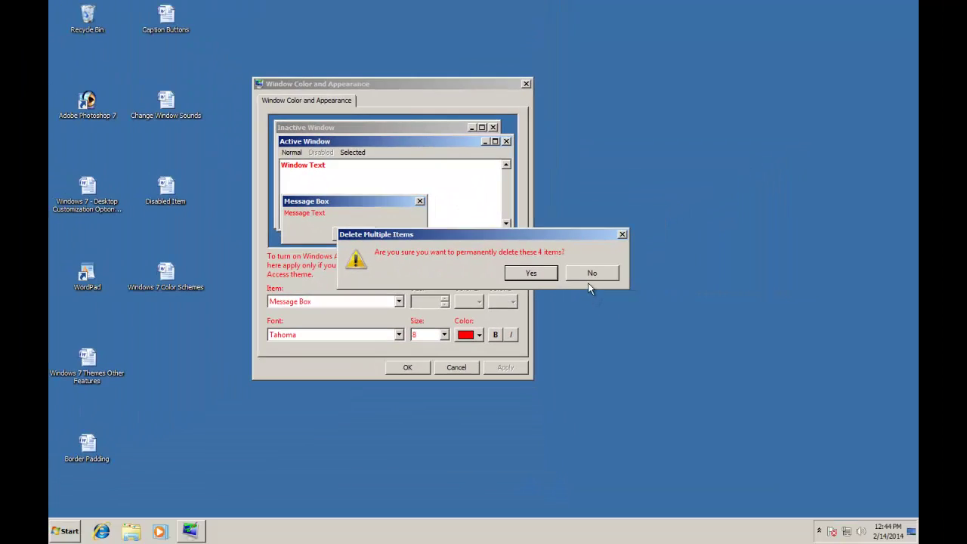
pyautogui.press('Return')
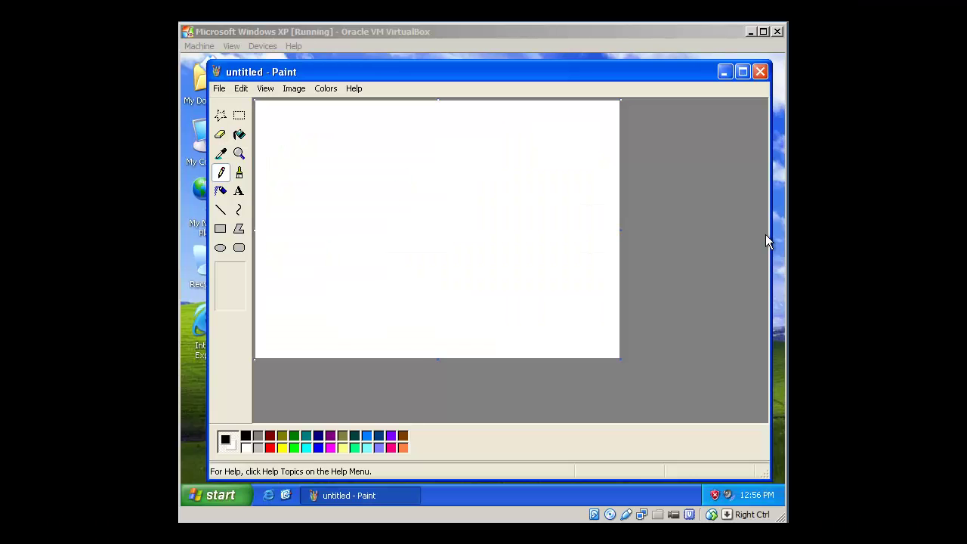
# In the XP virtual machine, drag Paint's colour palette off to float as its own Colors window
pyautogui.click(768, 240)
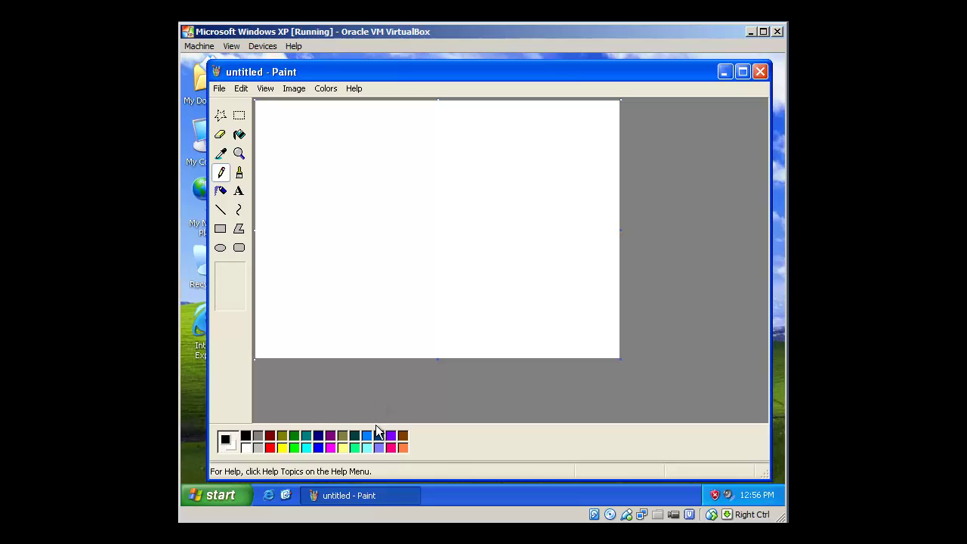
pyautogui.click(376, 428)
pyautogui.moveTo(376, 428); pyautogui.dragTo(436, 379)
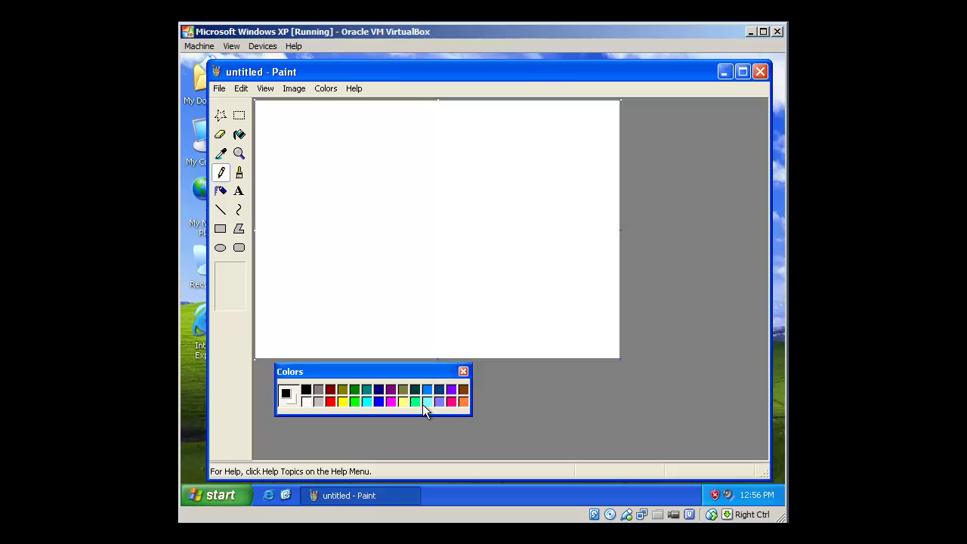
# Minimise Paint and open the XP Display Properties advanced appearance settings
pyautogui.click(383, 495)
pyautogui.rightClick(454, 265)
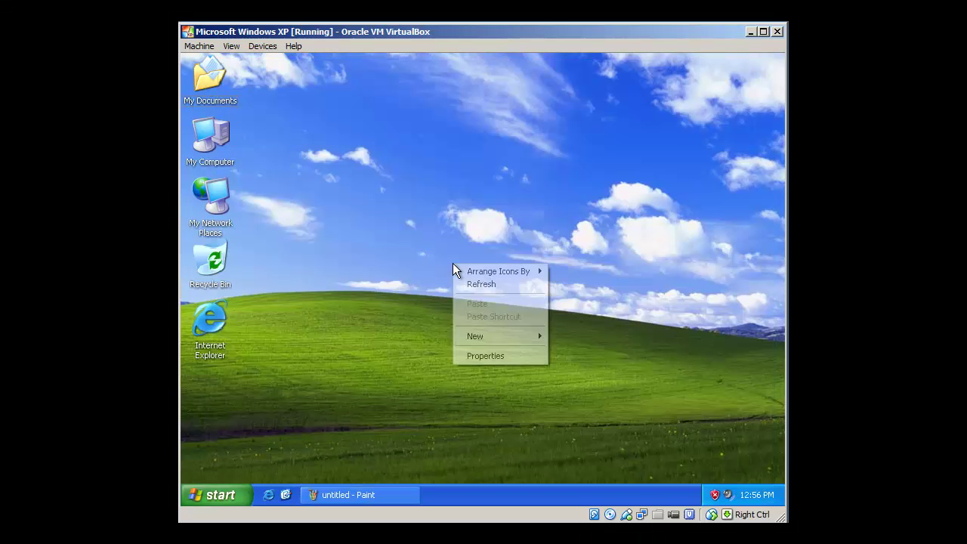
pyautogui.click(475, 356)
pyautogui.click(400, 154)
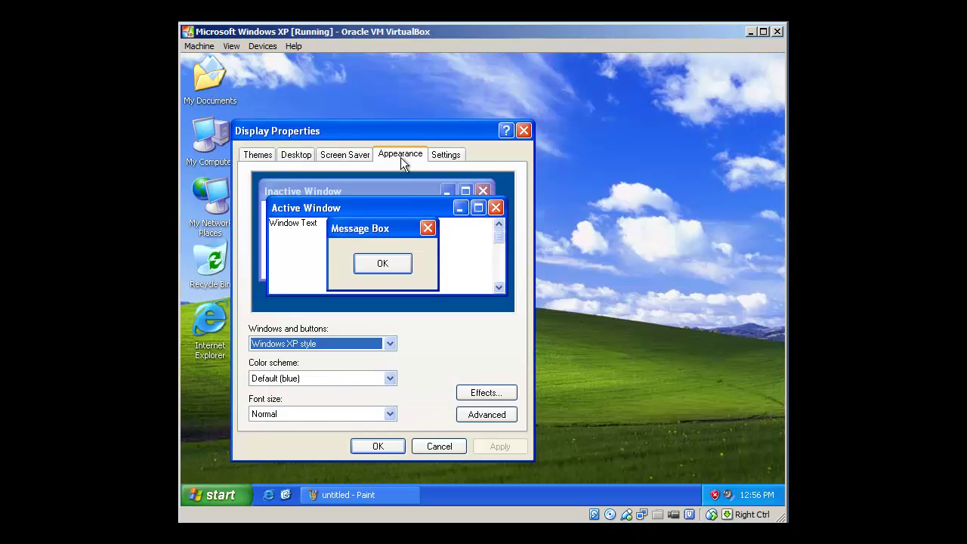
pyautogui.click(491, 414)
# Give the Palette Title item height 21 and 12-point Impact font
pyautogui.click(402, 347)
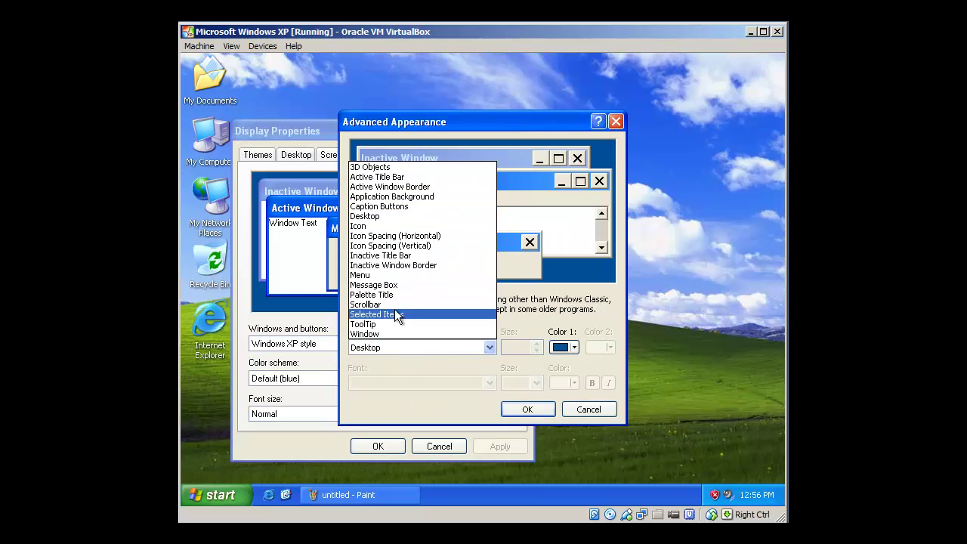
pyautogui.click(396, 296)
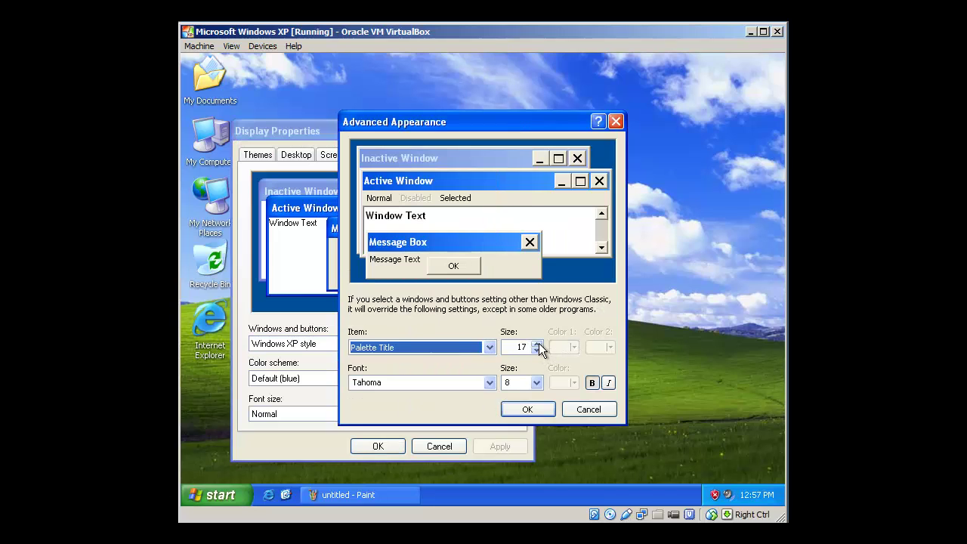
pyautogui.click(537, 344)
pyautogui.click(538, 344)
pyautogui.click(537, 382)
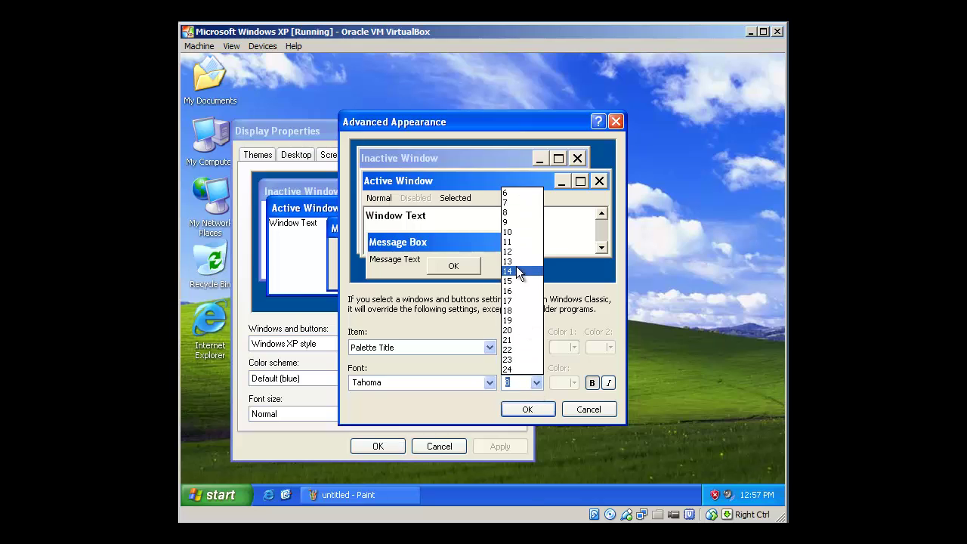
pyautogui.click(520, 260)
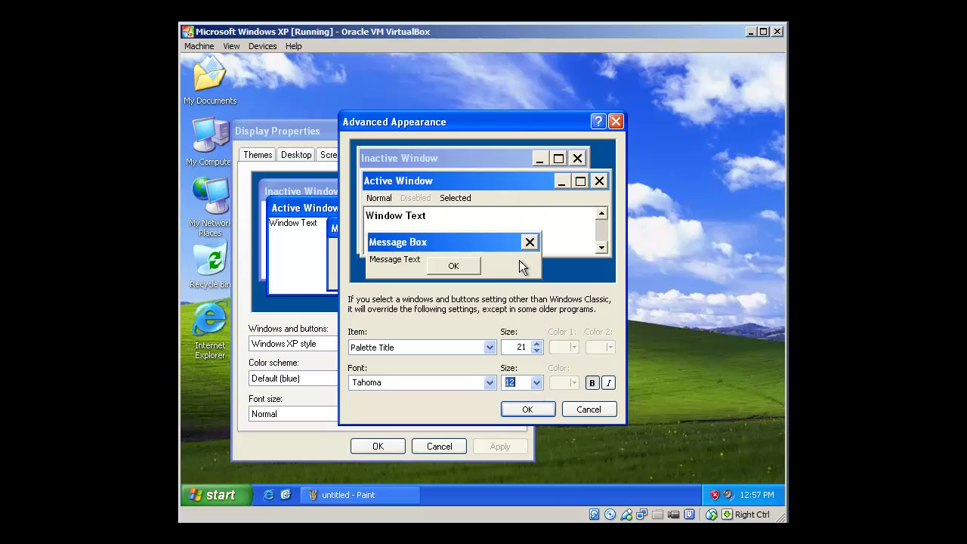
pyautogui.click(489, 382)
pyautogui.click(395, 241)
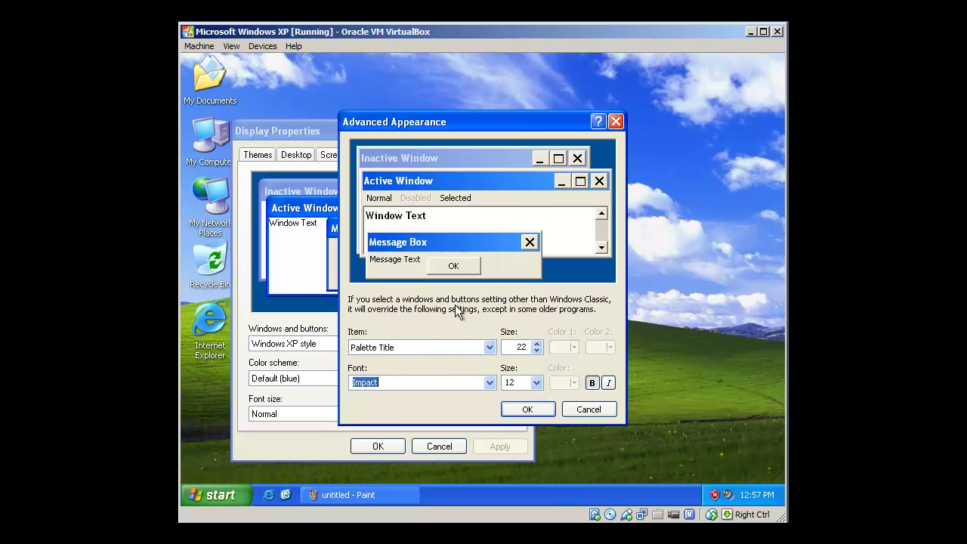
# Confirm and apply the appearance changes, then restore Paint to see the palette title
pyautogui.click(528, 407)
pyautogui.click(380, 446)
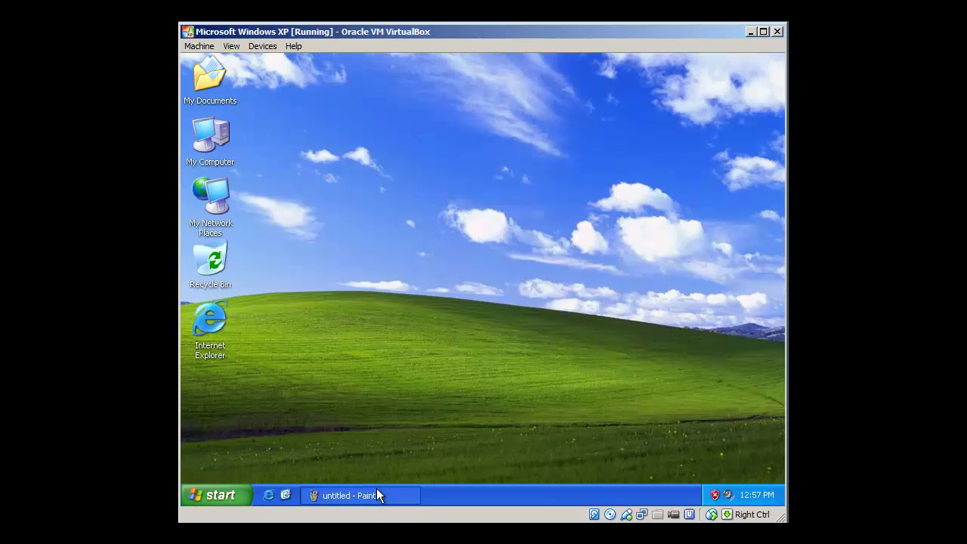
pyautogui.click(377, 489)
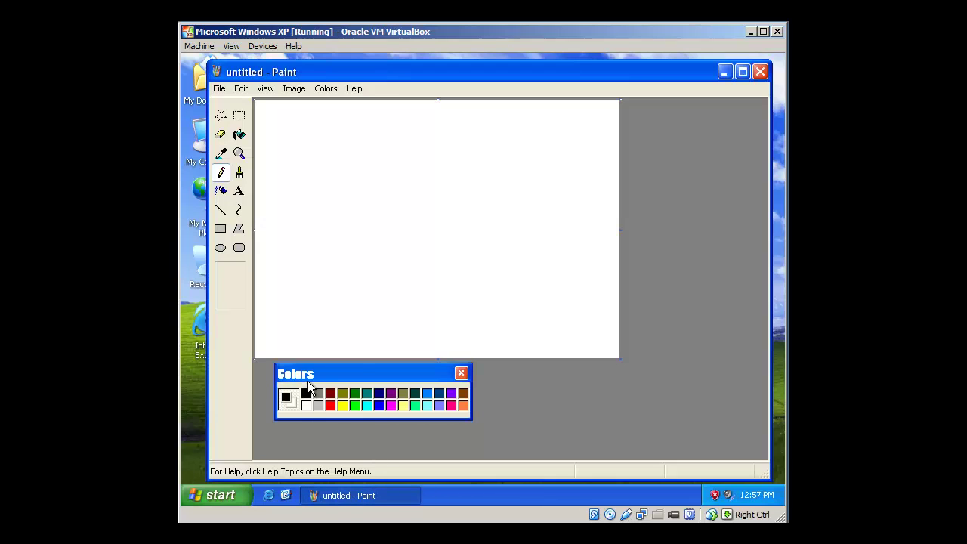
pyautogui.press('alt')
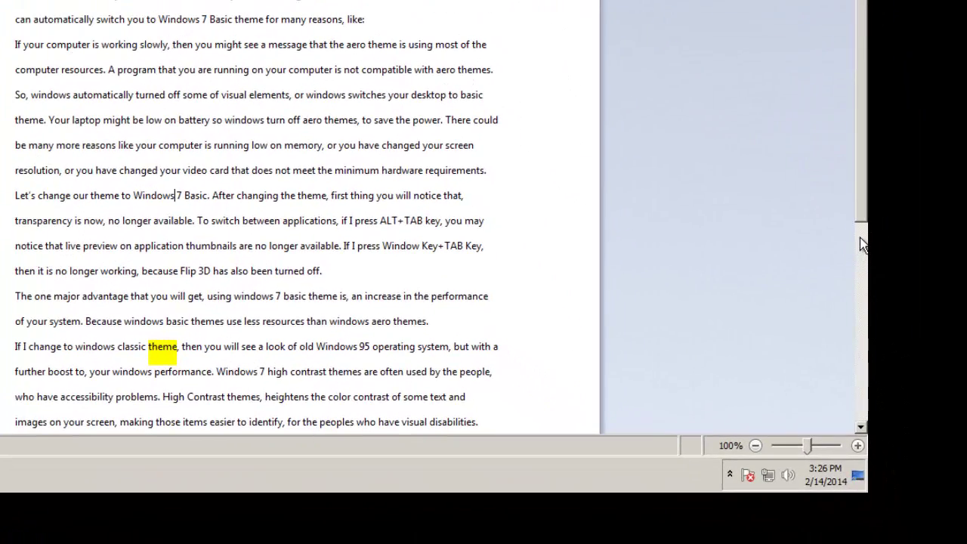
# Scroll the document down to the Application Background paragraph at its end
pyautogui.click(860, 428)
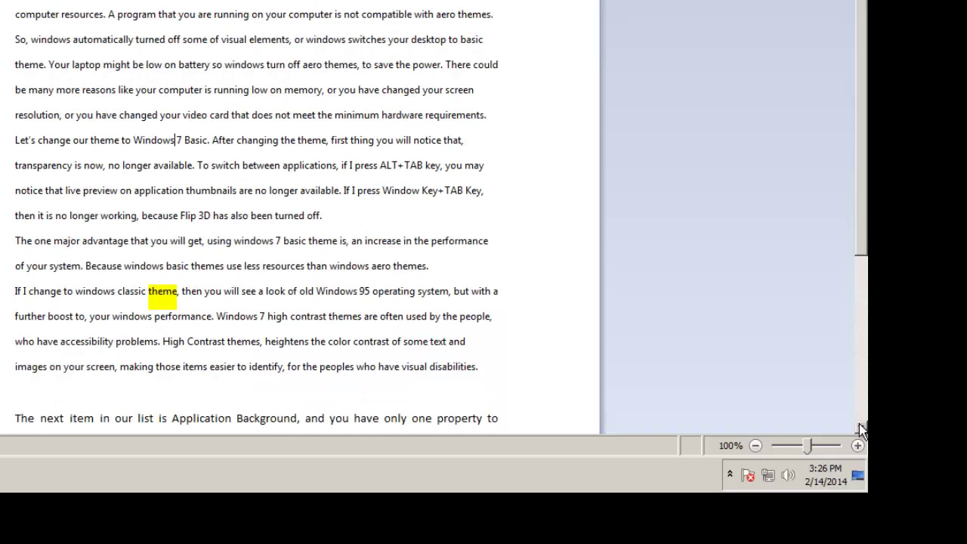
pyautogui.click(861, 428)
pyautogui.click(861, 428)
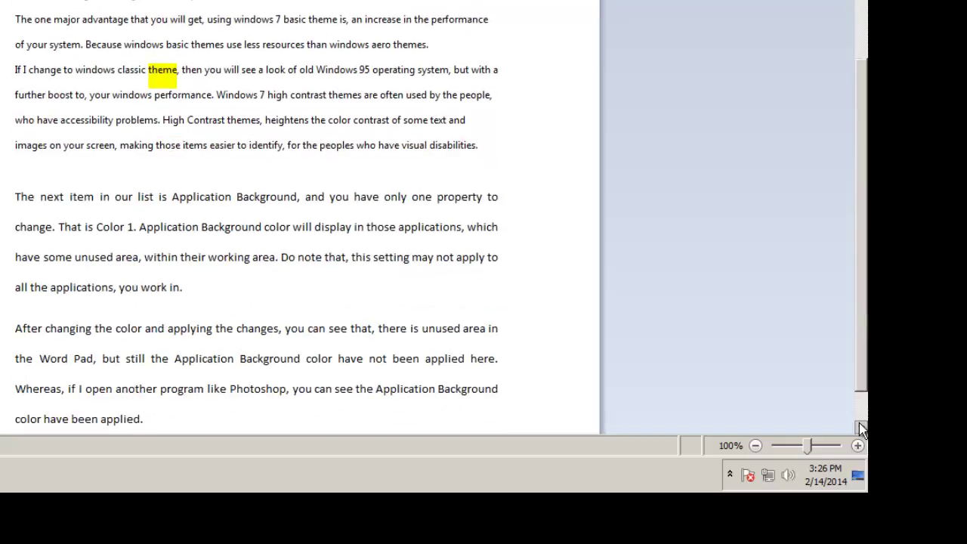
pyautogui.click(861, 428)
pyautogui.click(861, 428)
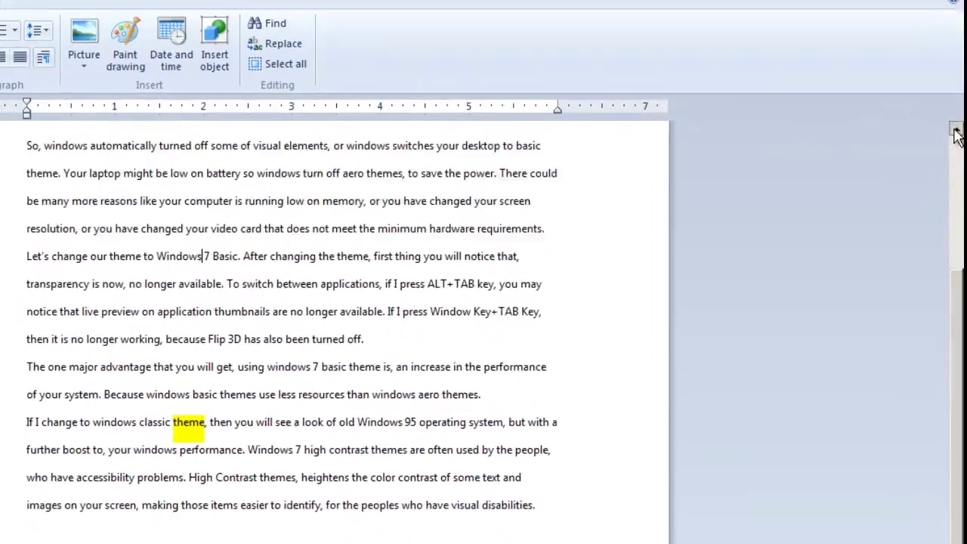
pyautogui.moveTo(861, 250); pyautogui.dragTo(958, 146)
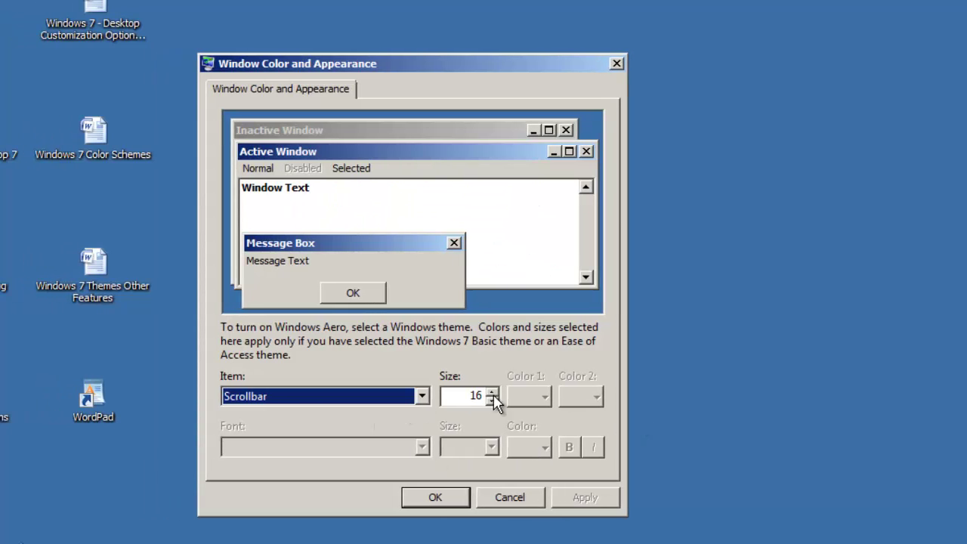
# Raise the Scrollbar size to 28 and save with OK
pyautogui.click(492, 392)
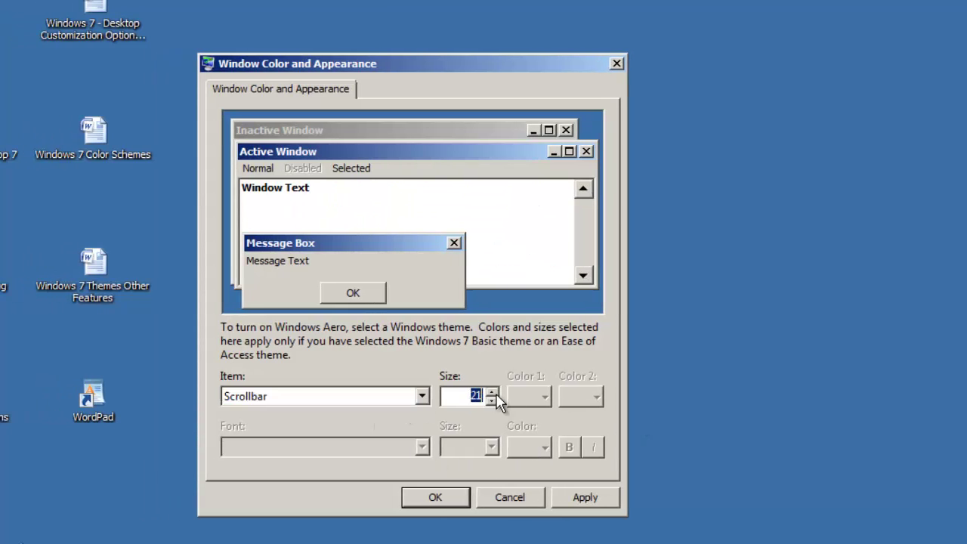
pyautogui.click(495, 393)
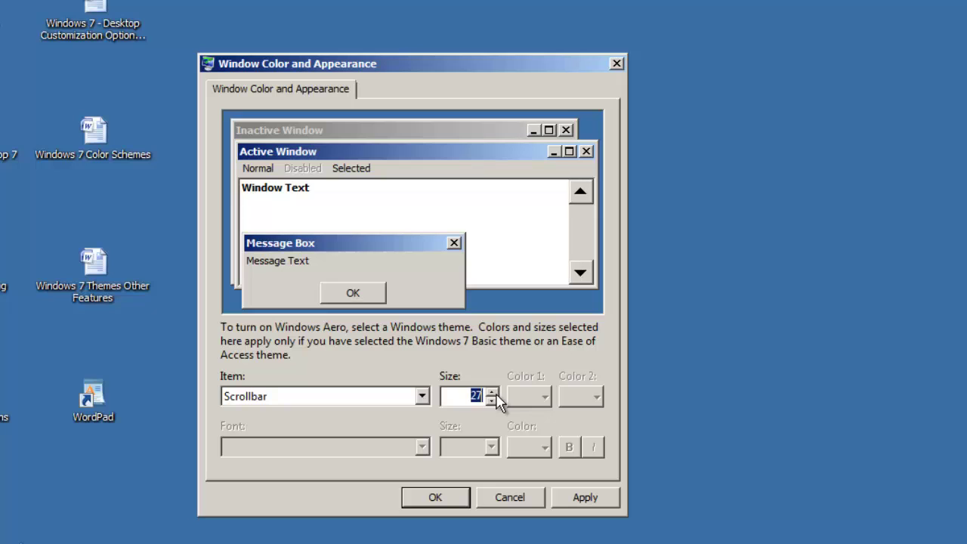
pyautogui.click(496, 393)
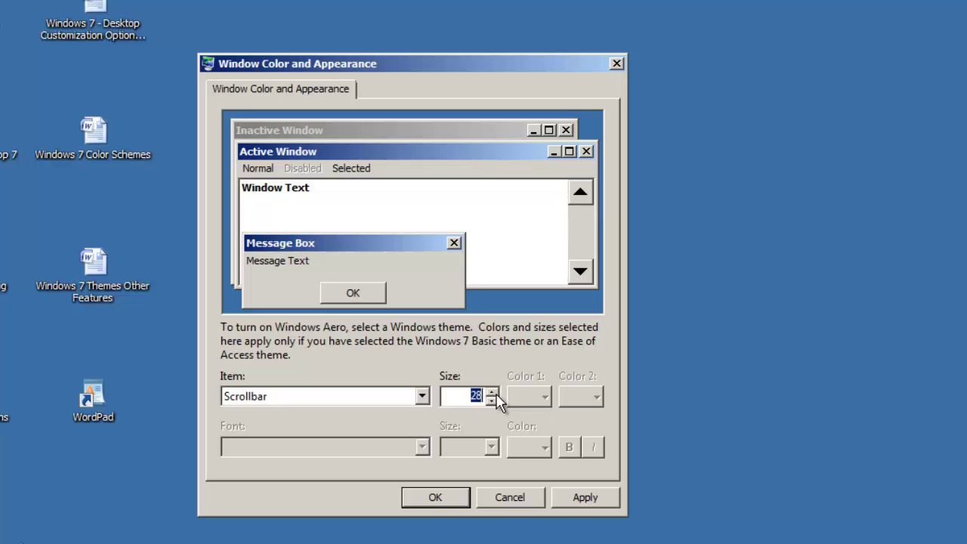
pyautogui.click(412, 498)
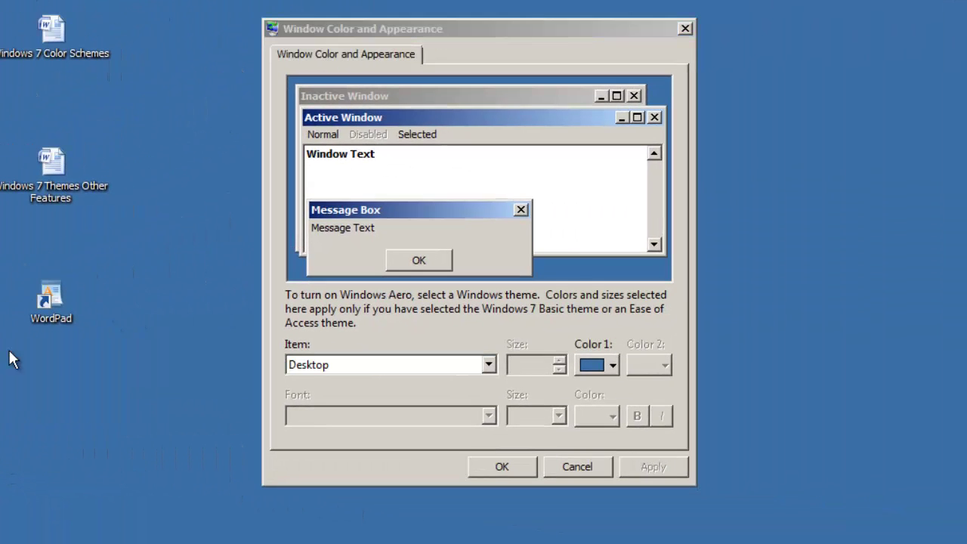
# Give Selected Items a red background with yellow text and apply it
pyautogui.click(432, 367)
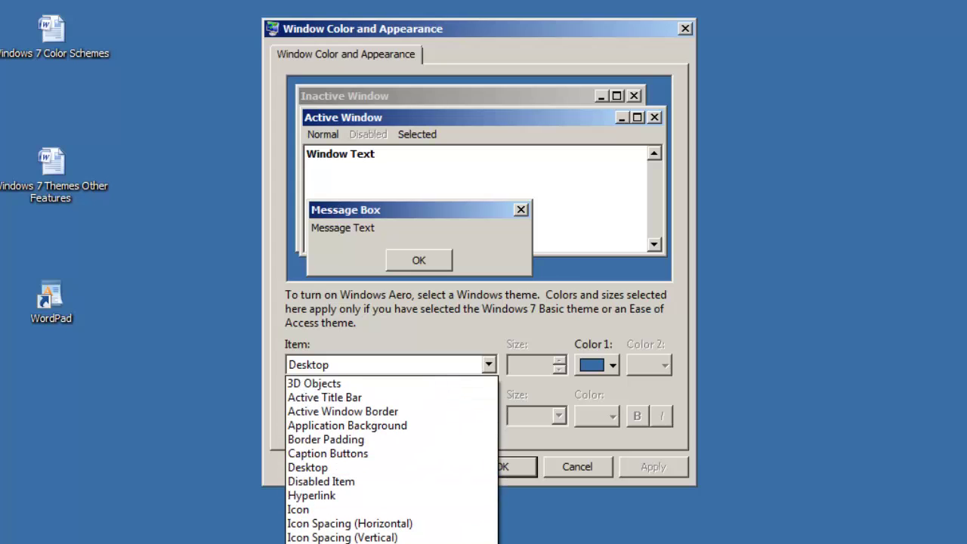
pyautogui.click(340, 543)
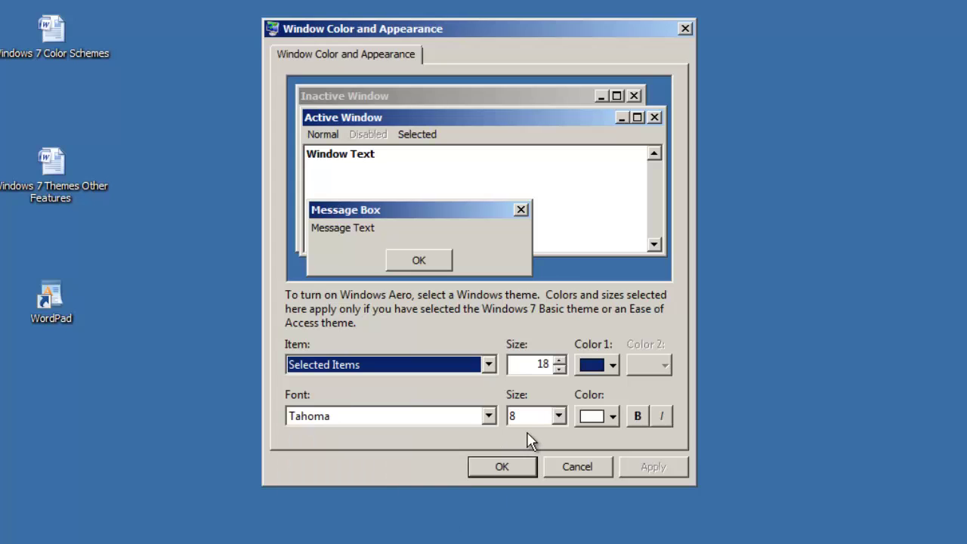
pyautogui.click(612, 365)
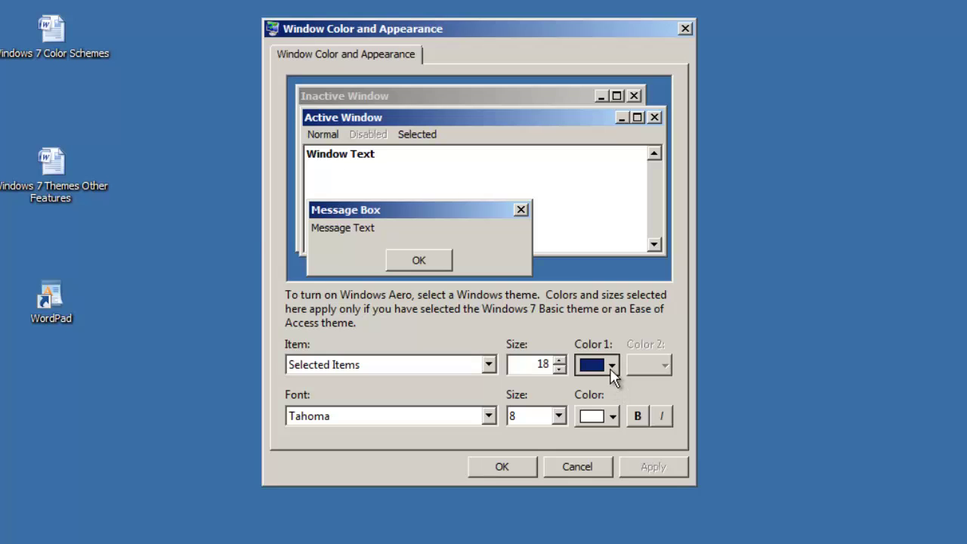
pyautogui.click(584, 420)
pyautogui.click(610, 416)
pyautogui.click(639, 466)
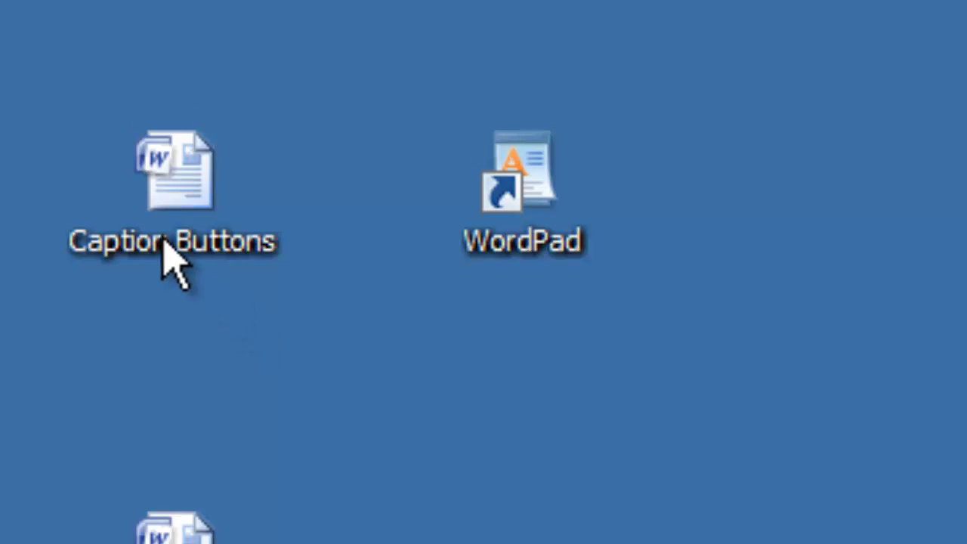
# Test the selection colours by typing and selecting 'This is a sample sentence.' in Notepad
pyautogui.click(160, 239)
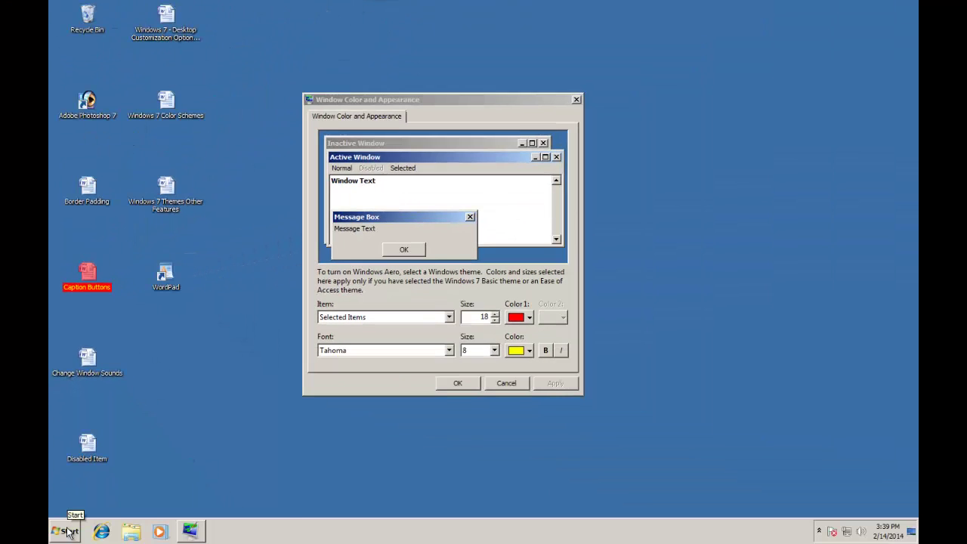
pyautogui.click(68, 532)
pyautogui.click(83, 274)
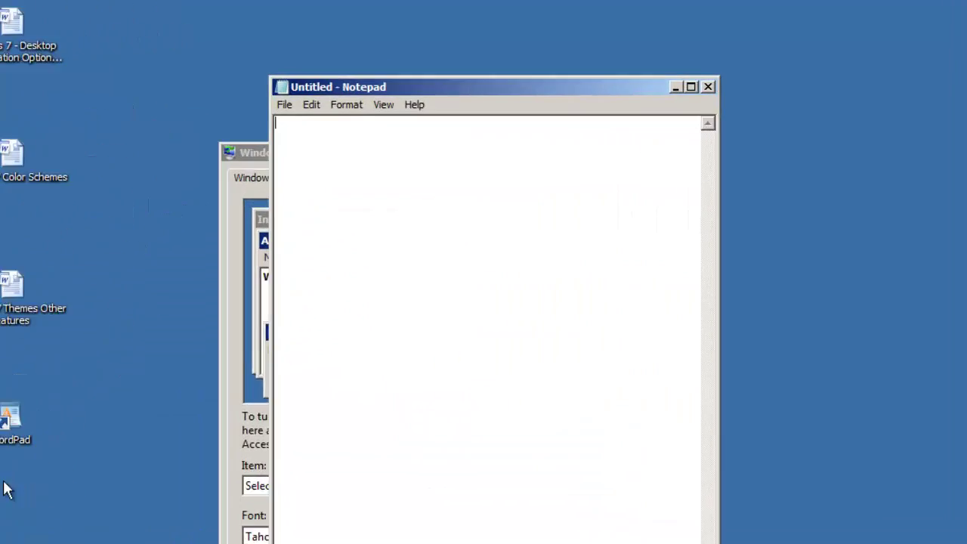
pyautogui.write('This is a sample sentence.')
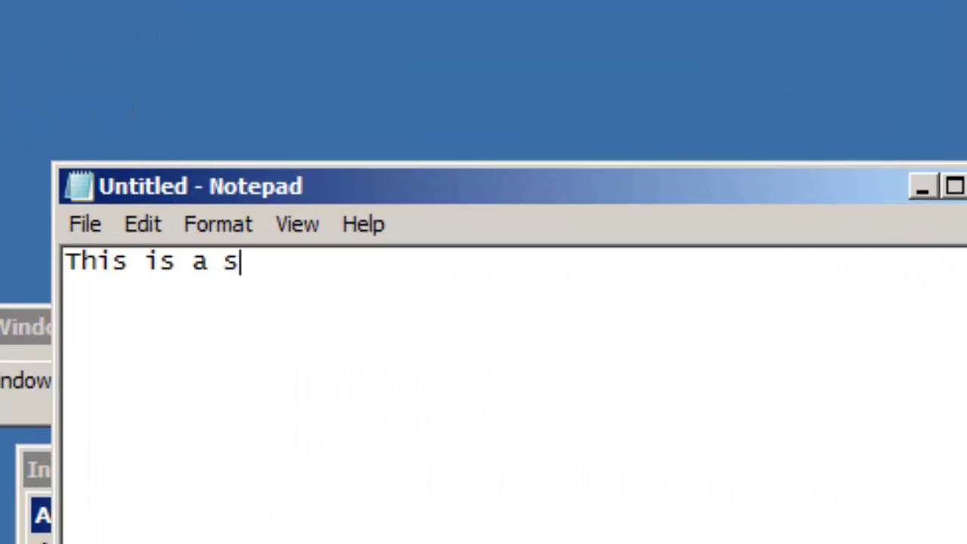
pyautogui.hotkey('shift', 'Home')
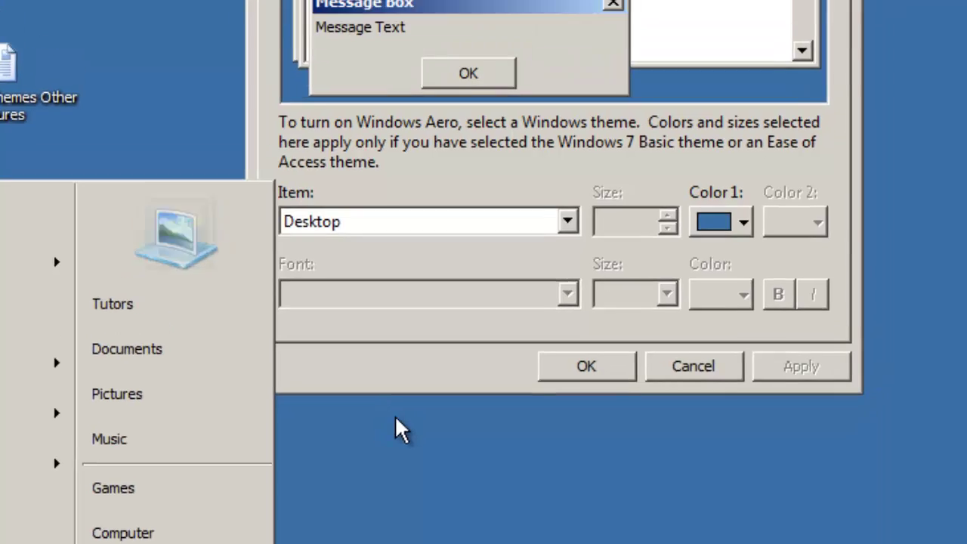
# Give ToolTip a red background with yellow text, save, and preview a tooltip in the Start menu
pyautogui.click(475, 292)
pyautogui.click(363, 397)
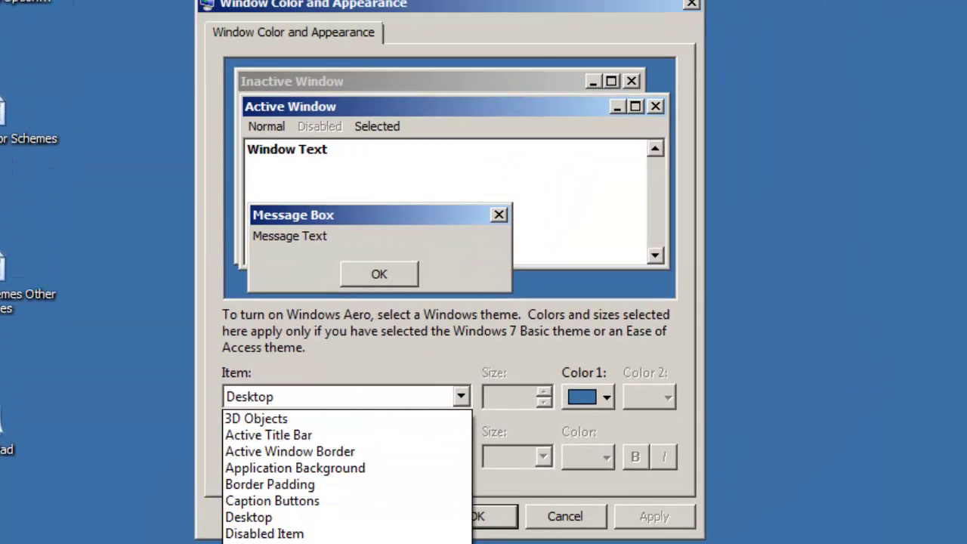
pyautogui.click(265, 538)
pyautogui.click(595, 394)
pyautogui.click(579, 456)
pyautogui.click(639, 518)
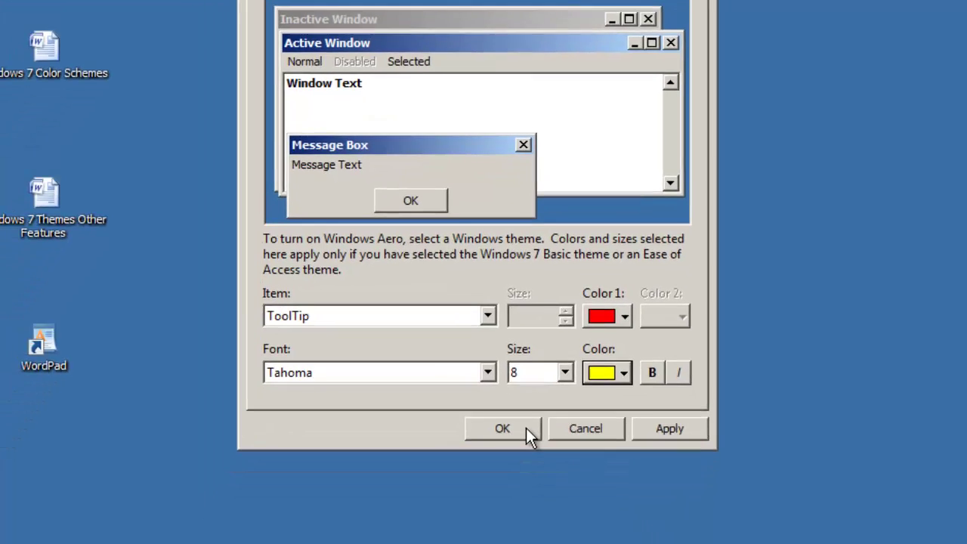
pyautogui.click(529, 419)
pyautogui.click(22, 525)
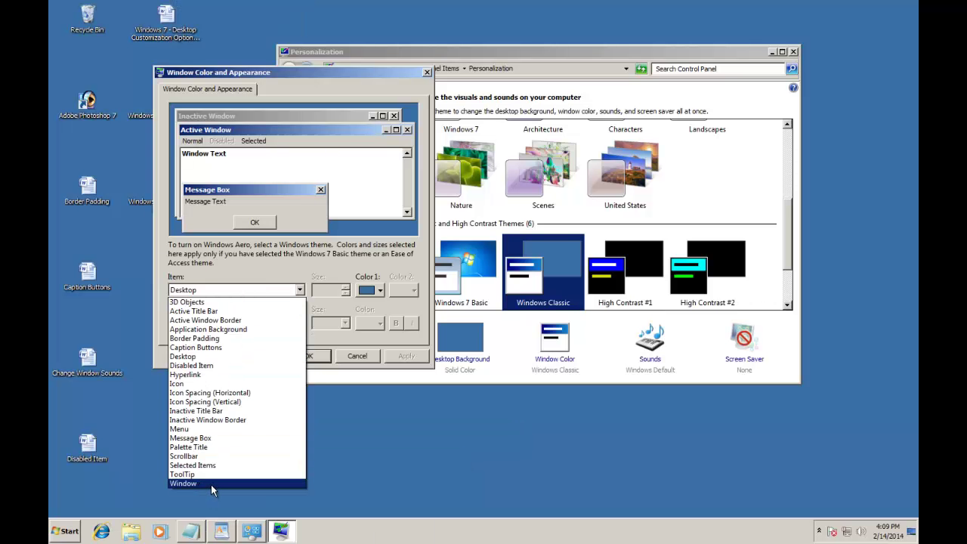
# Give the Window item a green background with red text, save, then open Notepad and WordPad
pyautogui.click(213, 482)
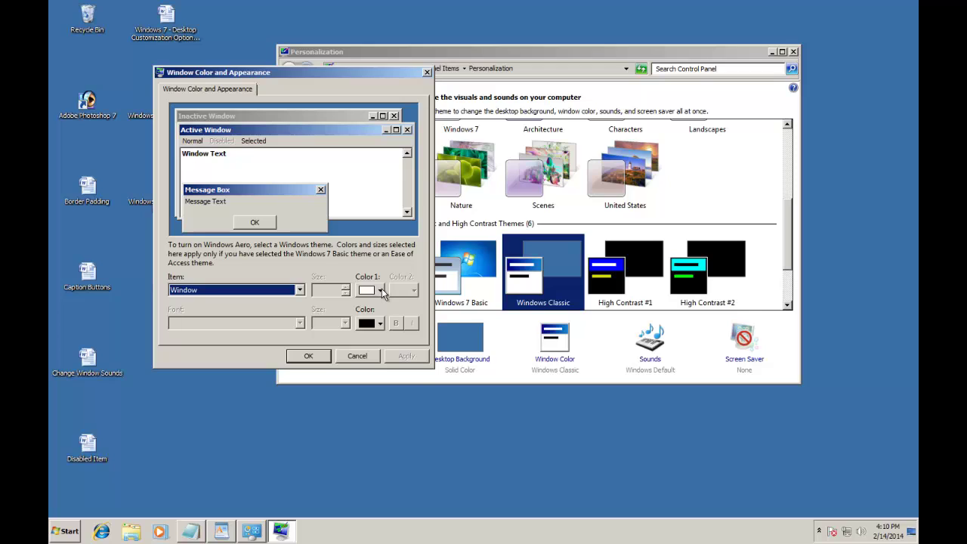
pyautogui.click(381, 291)
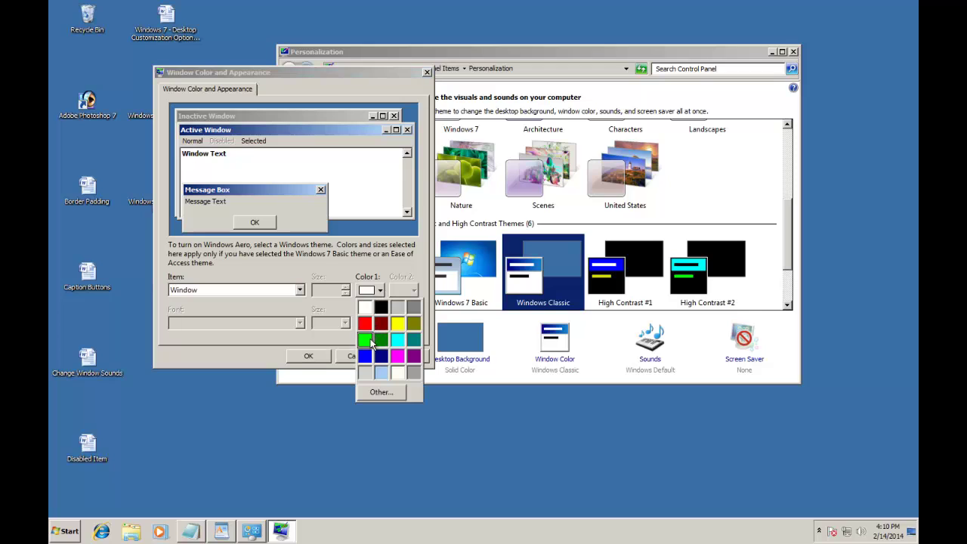
pyautogui.click(365, 340)
pyautogui.click(379, 324)
pyautogui.click(369, 357)
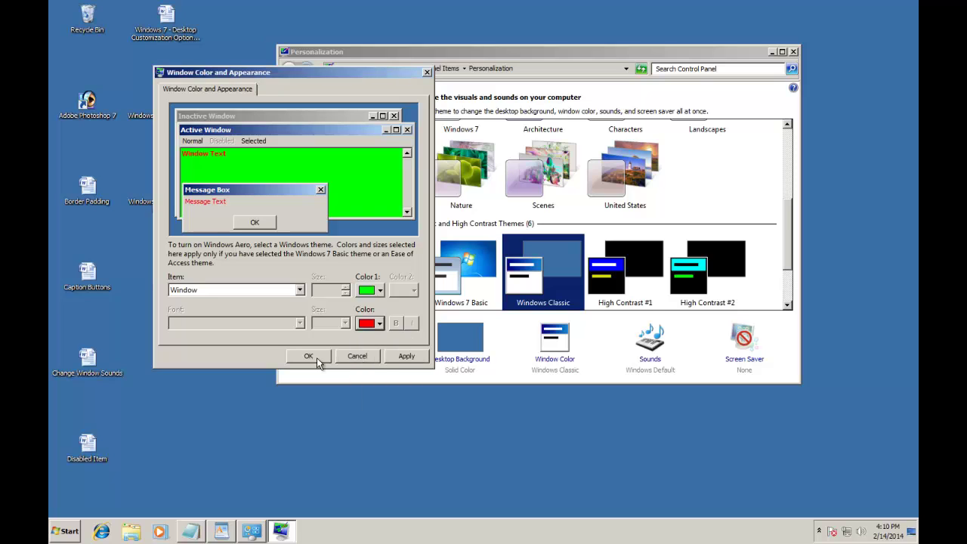
pyautogui.click(319, 361)
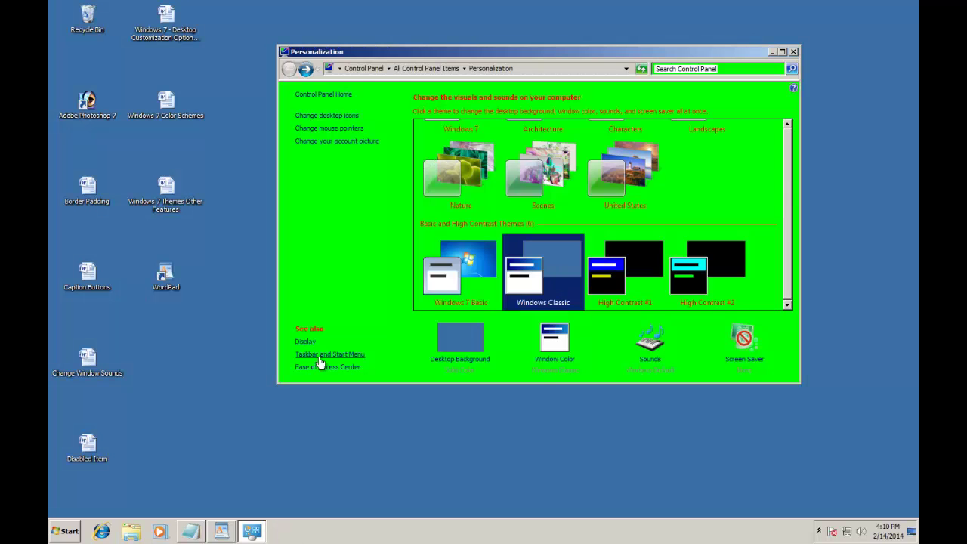
pyautogui.click(191, 532)
pyautogui.click(221, 531)
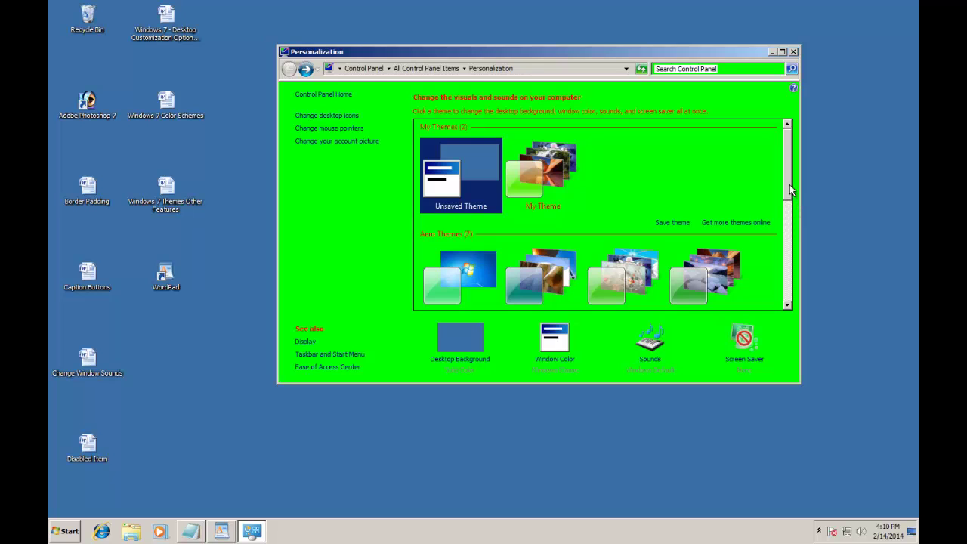
# Scroll down to Aero Themes and apply the Architecture theme
pyautogui.scroll(-1, 789, 210)
pyautogui.scroll(-2, 790, 210)
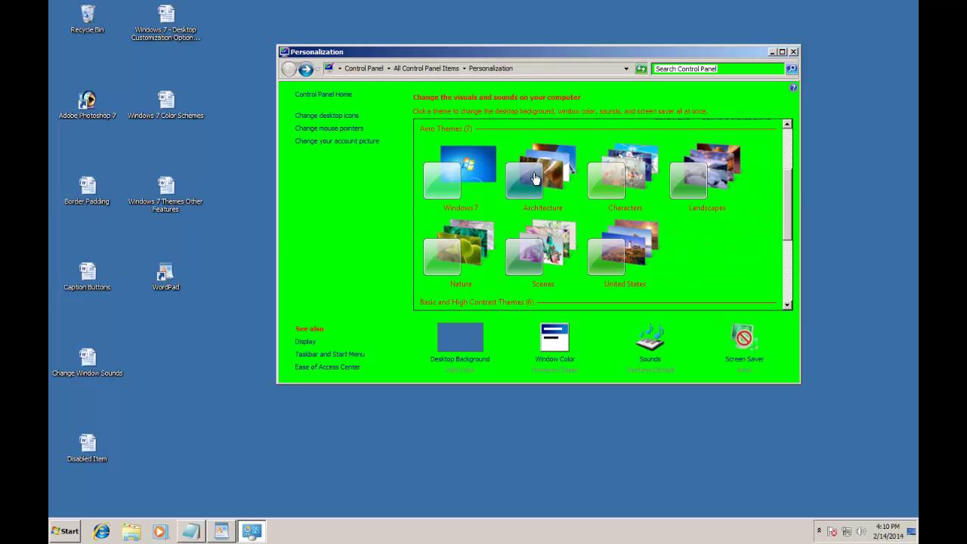
pyautogui.click(535, 177)
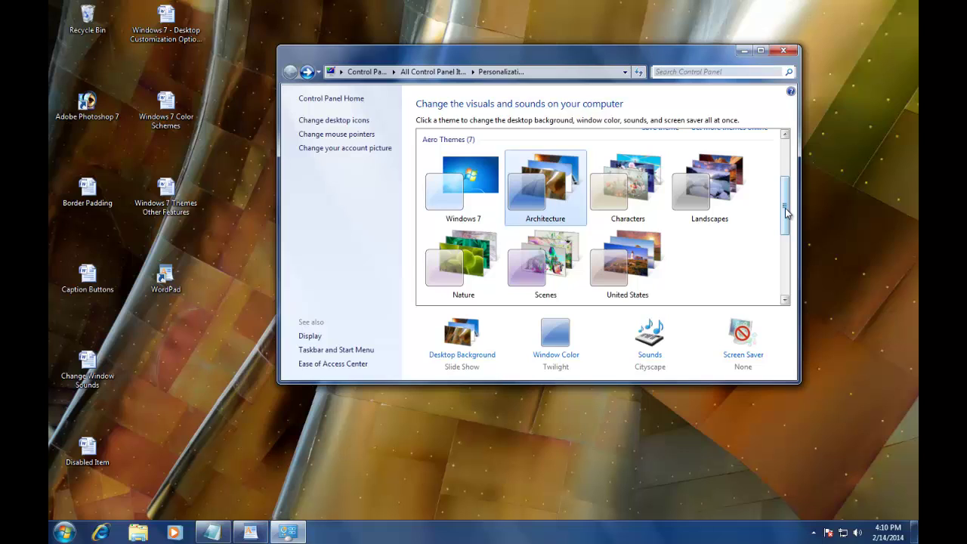
pyautogui.moveTo(786, 212); pyautogui.dragTo(784, 204)
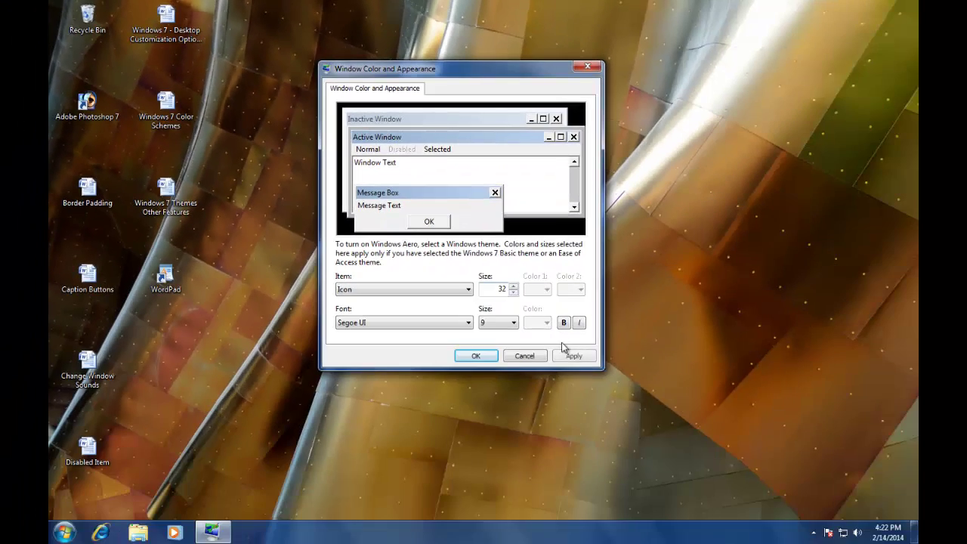
# Apply the restored icon size, then the Icon Spacing (Horizontal) value
pyautogui.click(565, 353)
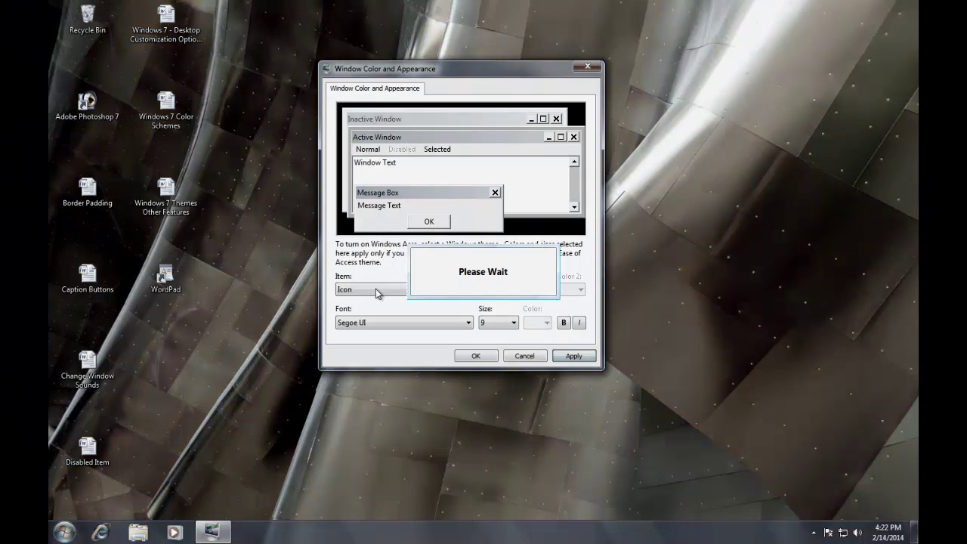
pyautogui.click(378, 290)
pyautogui.click(400, 392)
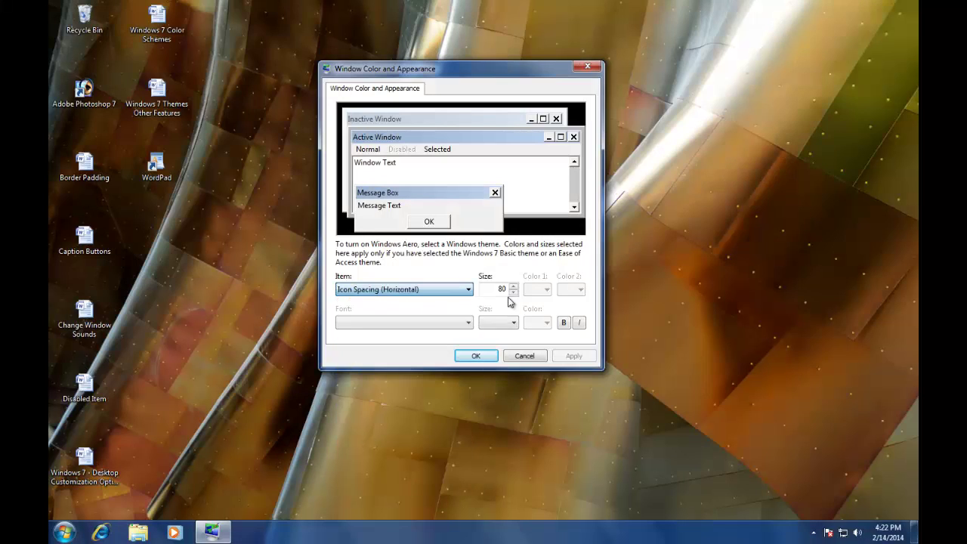
pyautogui.click(401, 290)
pyautogui.click(400, 290)
pyautogui.click(572, 356)
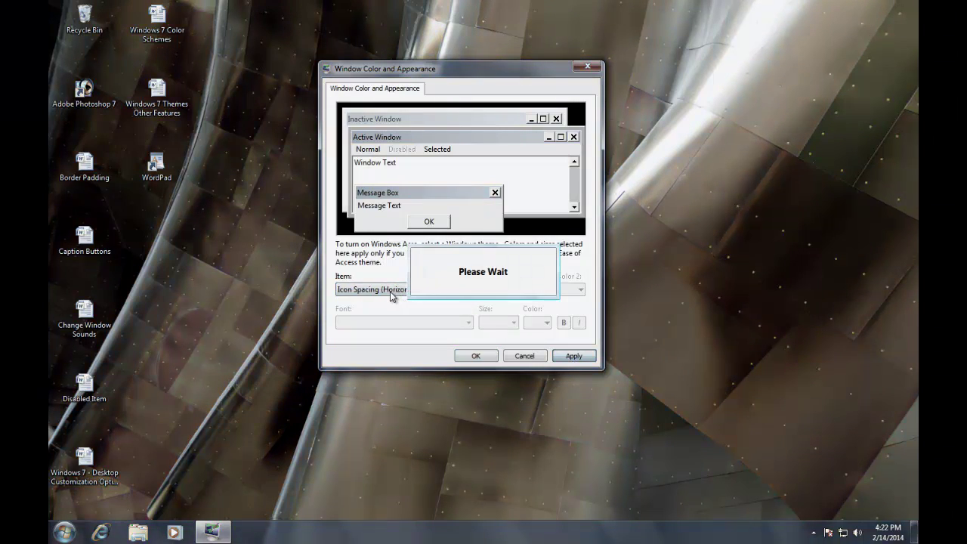
# Apply the Icon Spacing (Vertical) value and close the dialog with OK
pyautogui.click(393, 291)
pyautogui.click(399, 400)
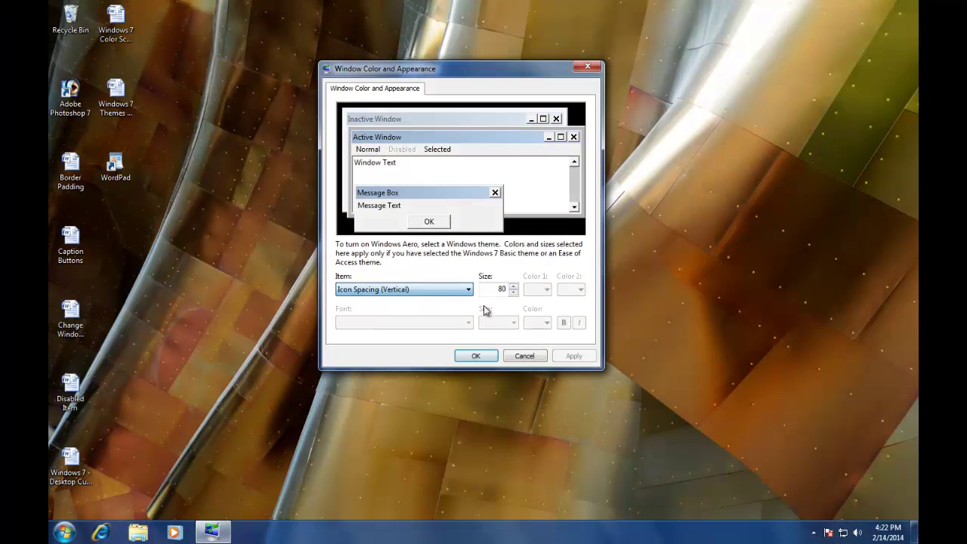
pyautogui.click(579, 364)
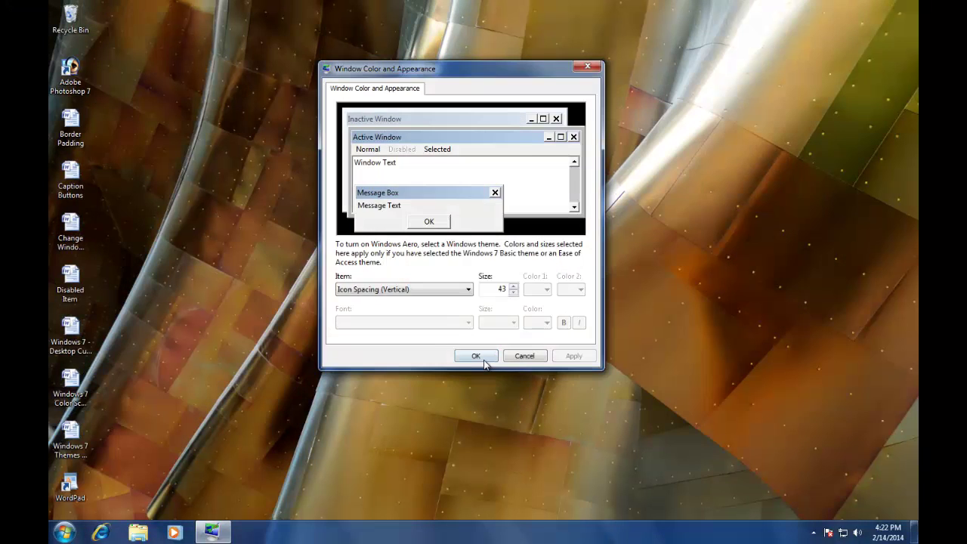
pyautogui.click(483, 362)
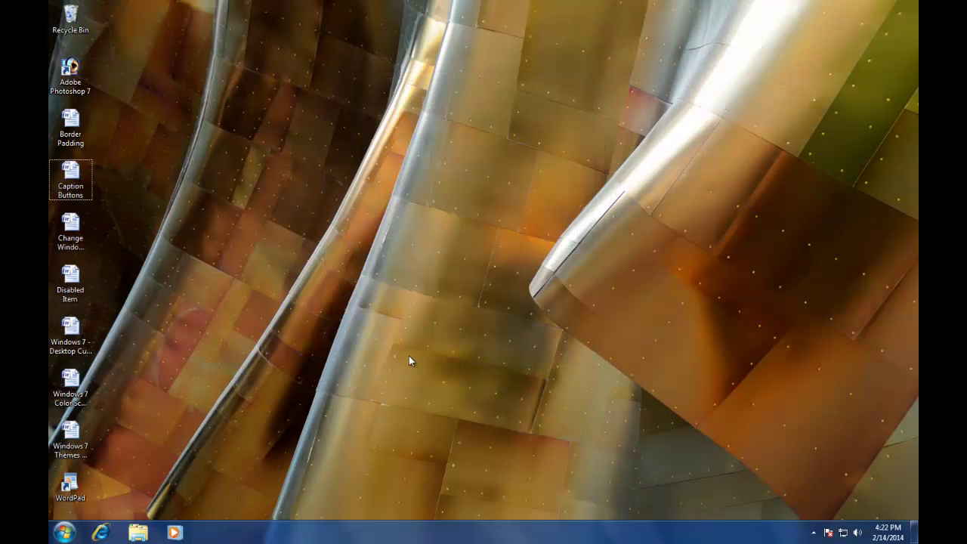